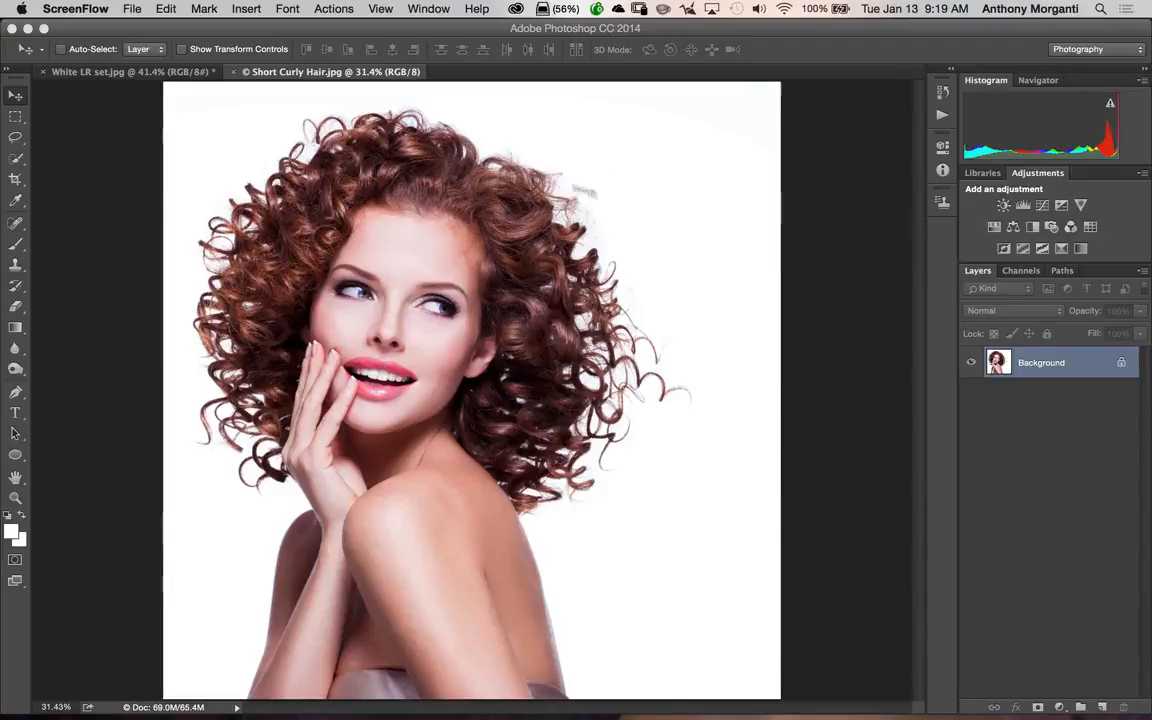
Step: View the living room image, return to Short Curly Hair.jpg and start a Color Range selection on it
click(180, 78)
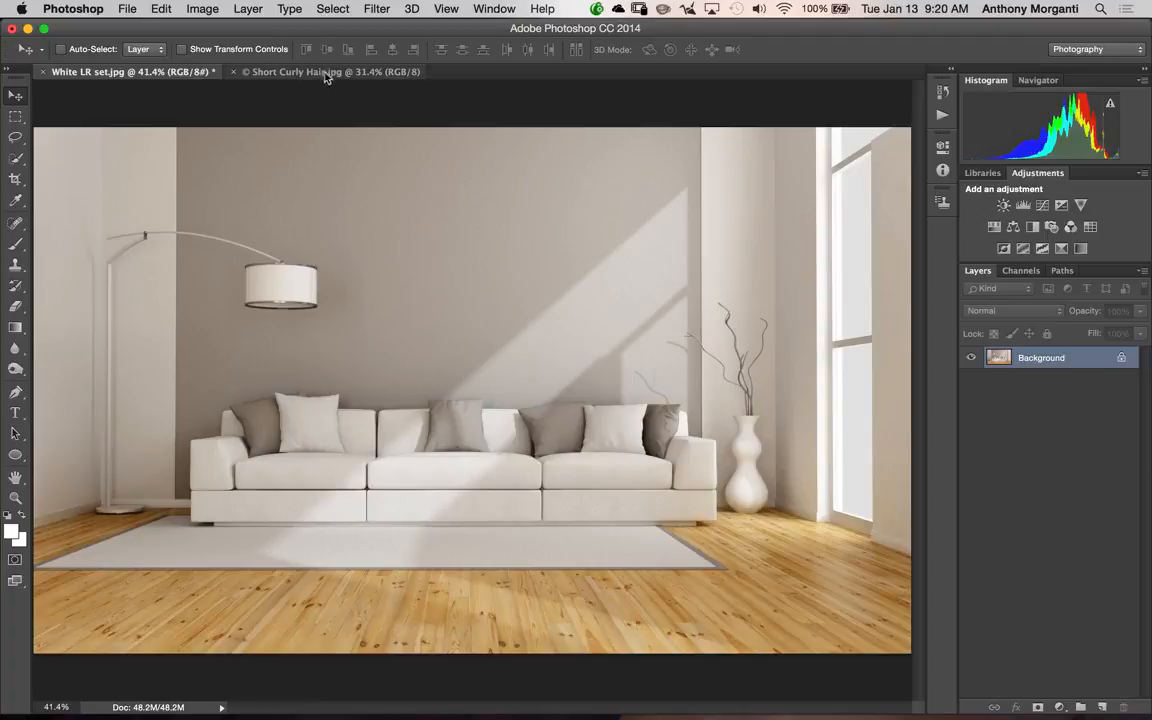
click(325, 75)
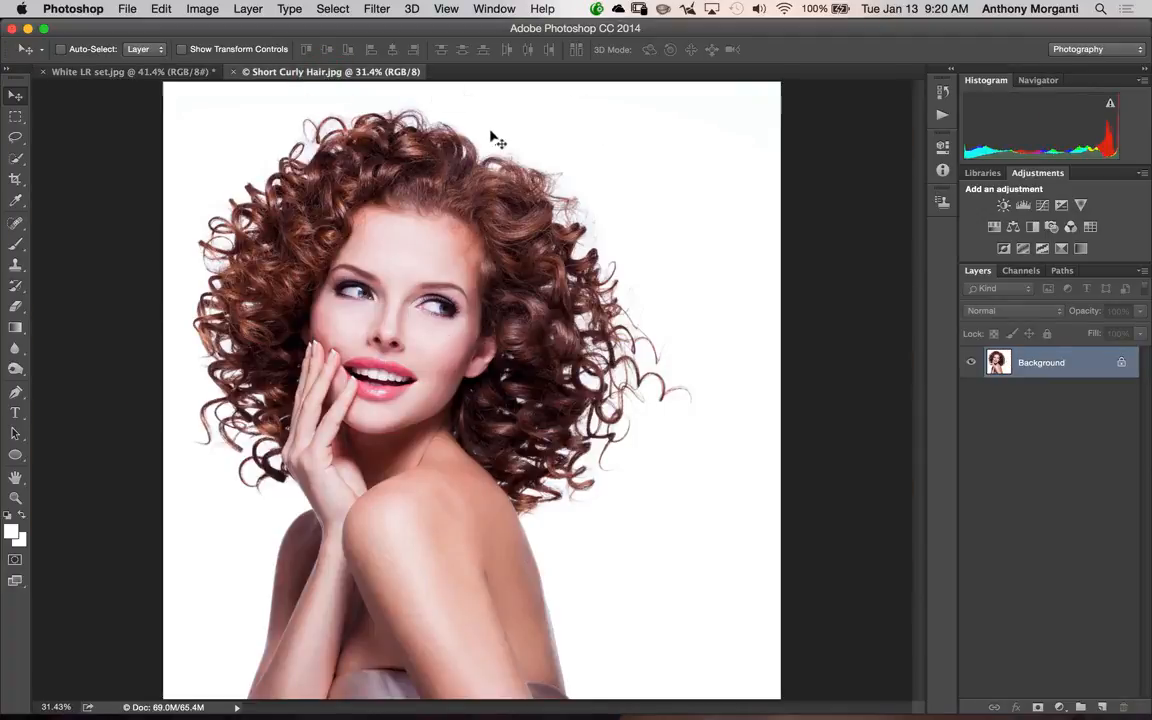
click(334, 10)
click(334, 10)
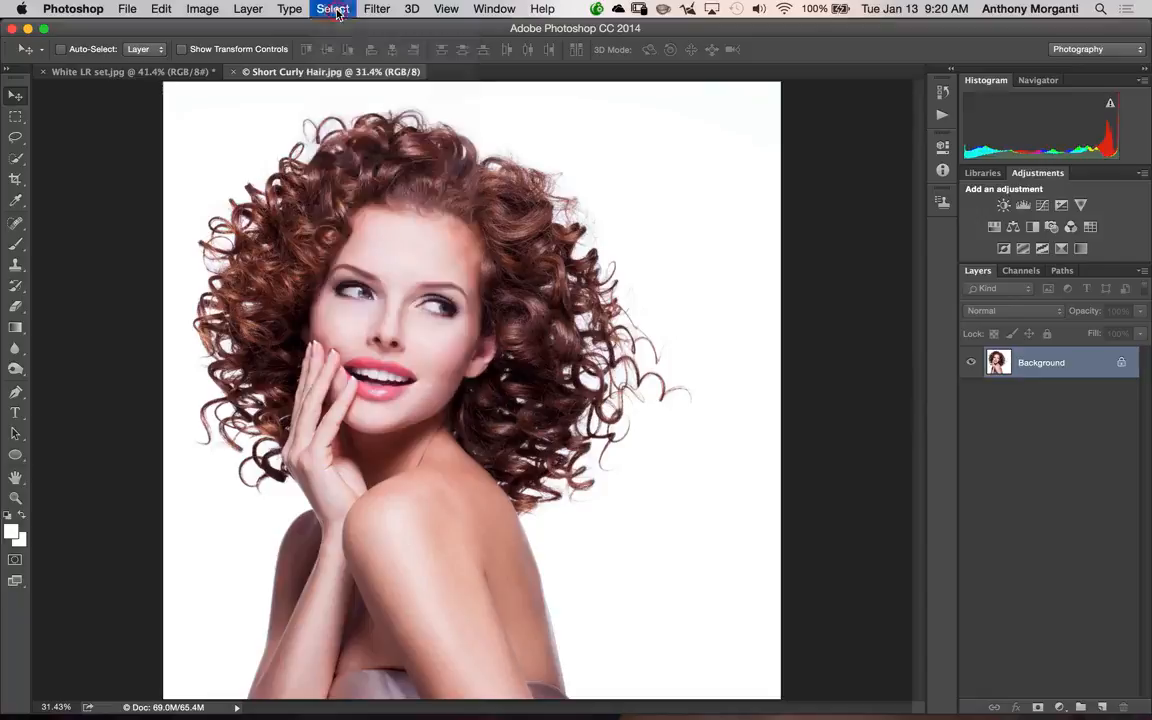
click(338, 10)
click(338, 11)
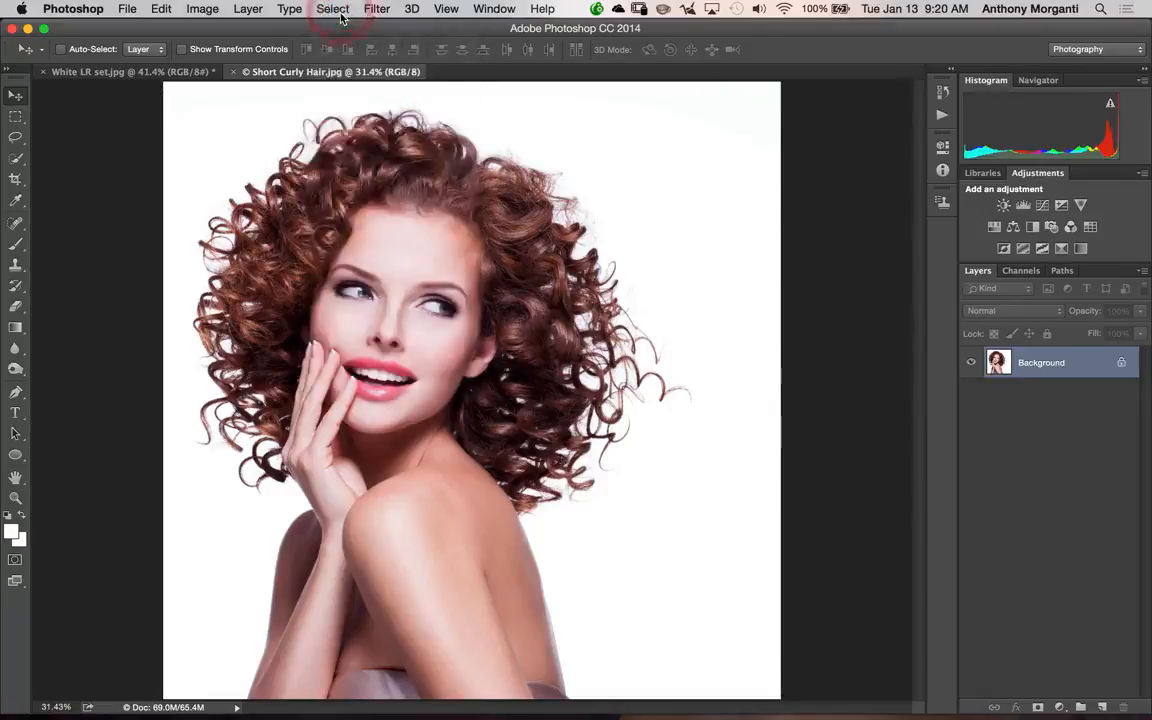
click(336, 11)
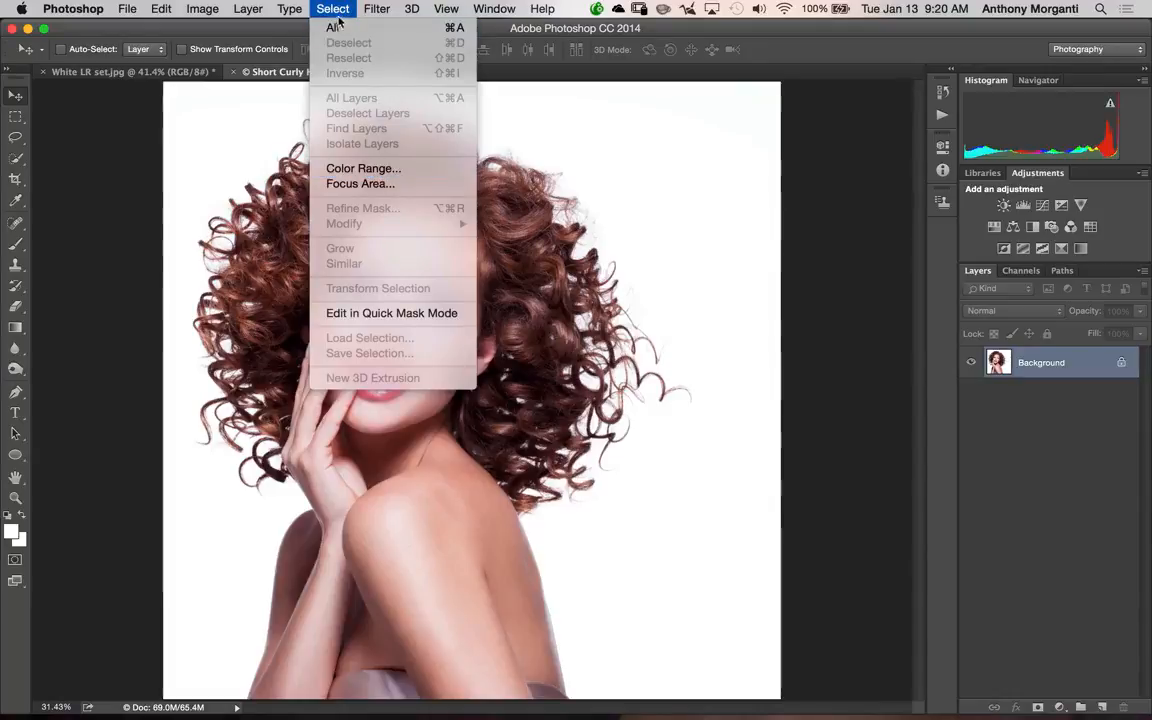
click(363, 170)
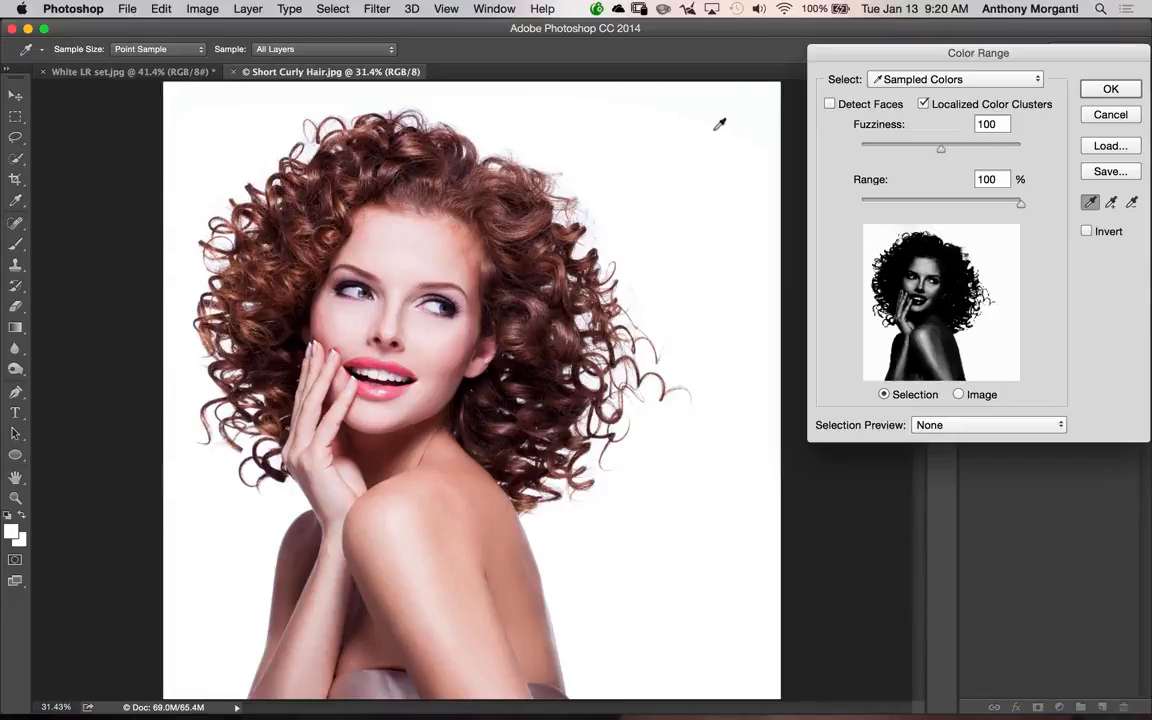
Step: Try sampling single spots of the white background around the woman for the color range
click(612, 128)
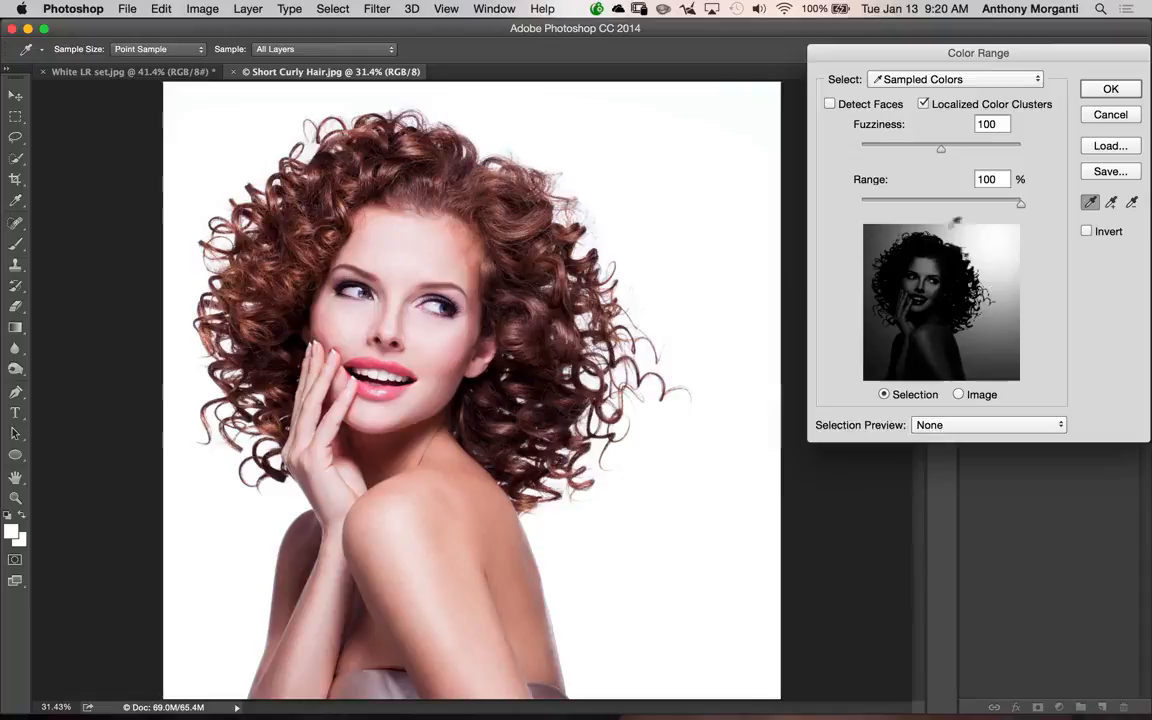
click(1001, 351)
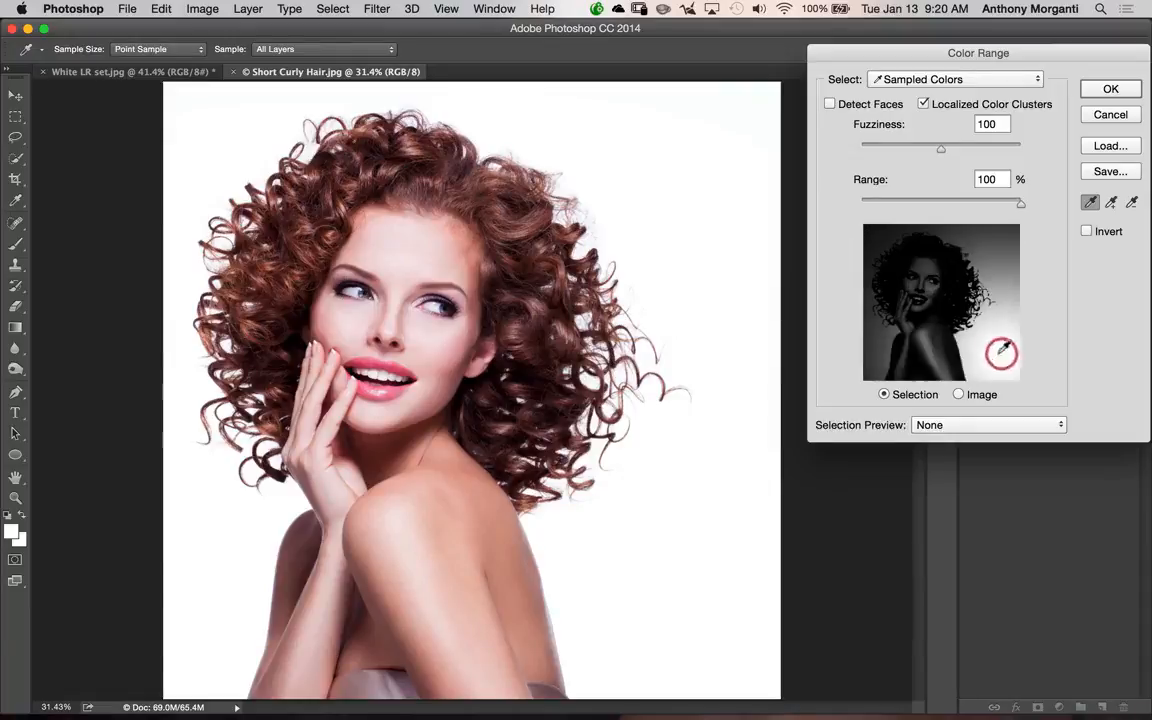
click(994, 240)
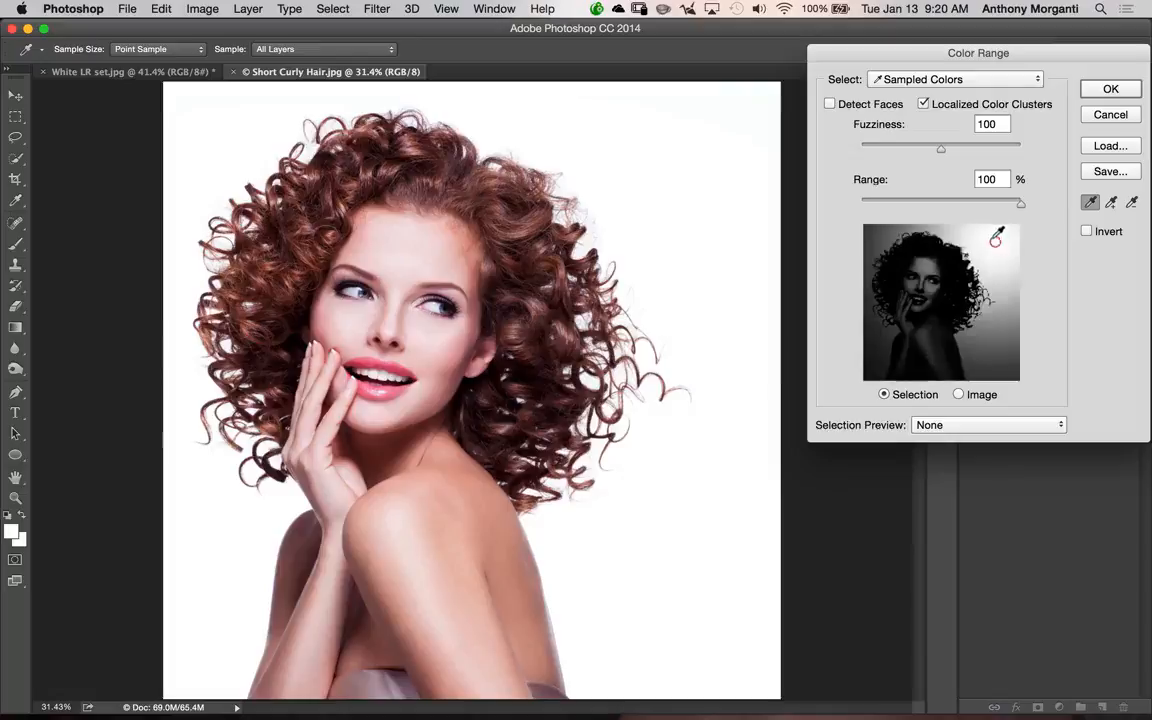
click(999, 354)
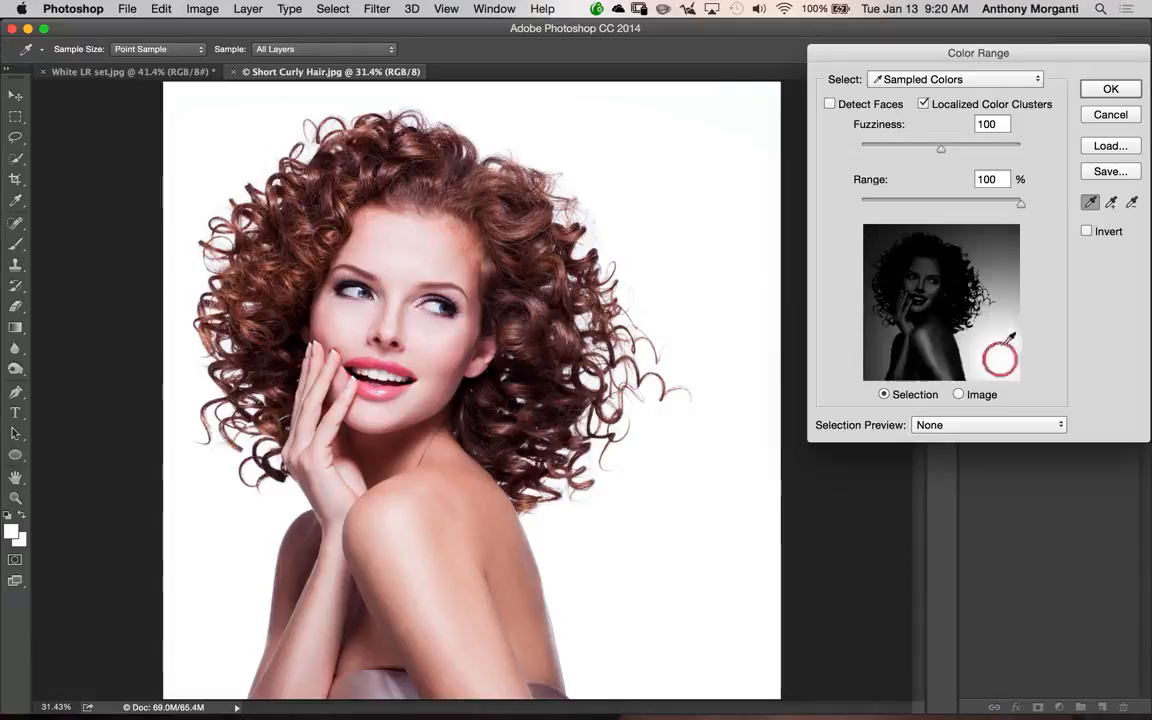
click(990, 234)
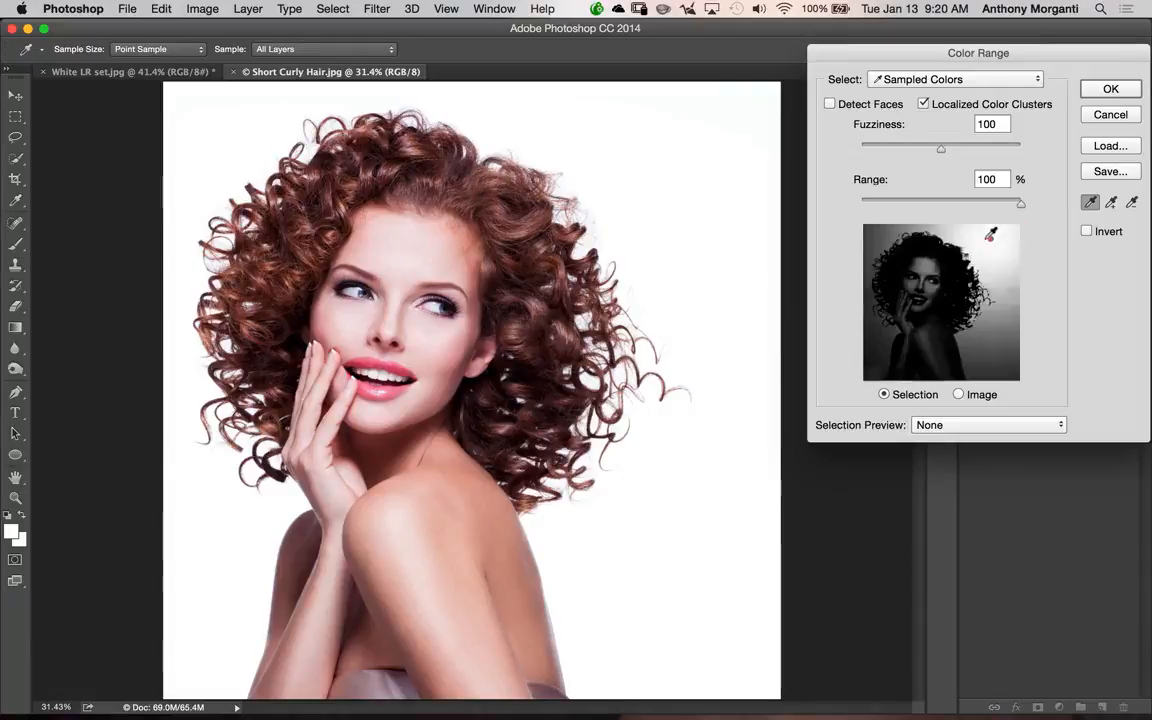
click(876, 232)
Step: Sample the background left of the woman's body and add the background areas on the right side and above her hair
click(872, 339)
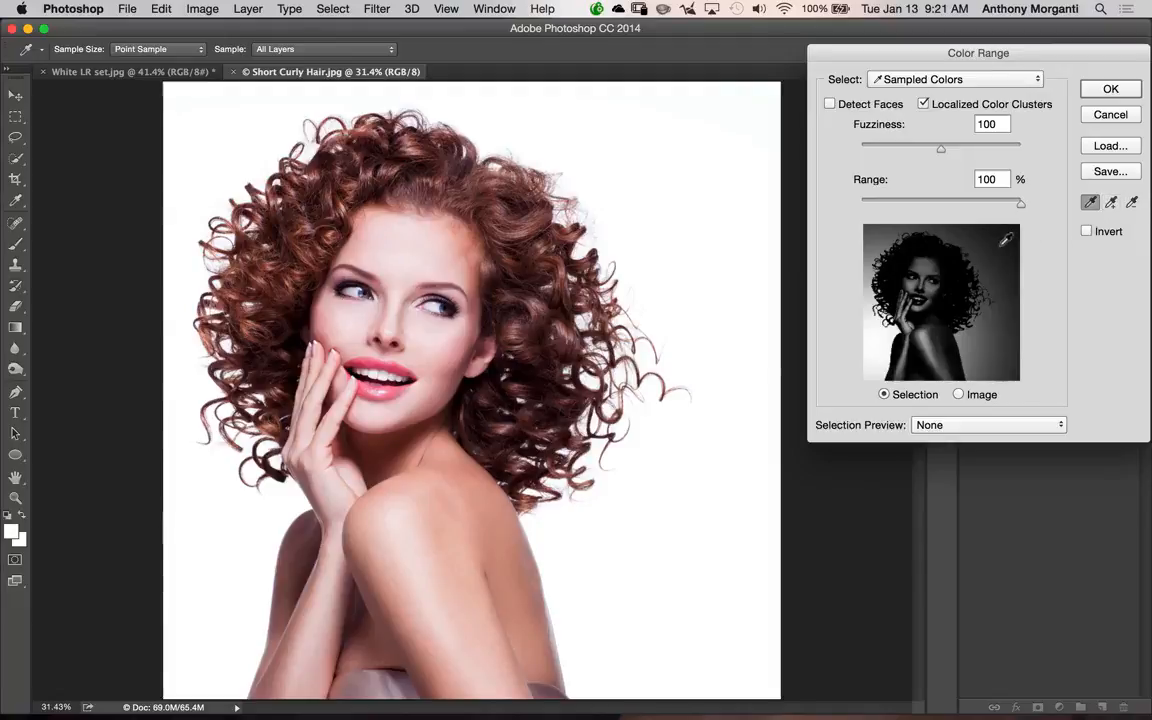
key(shift)
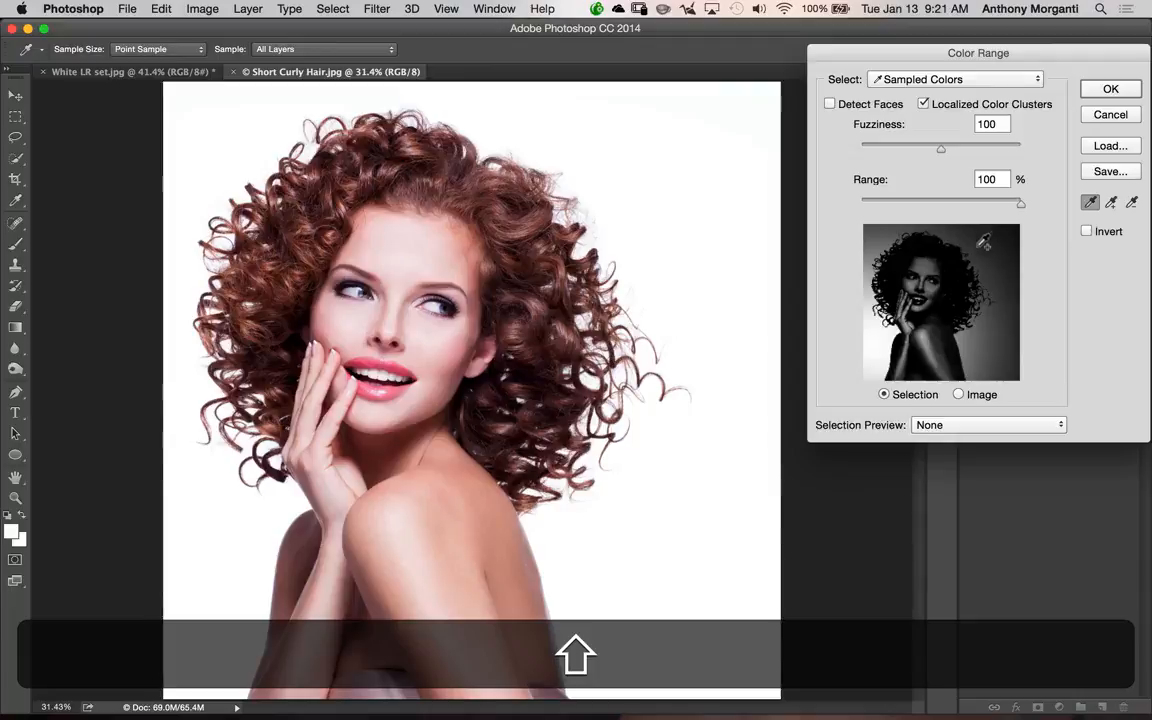
shift+click(1003, 237)
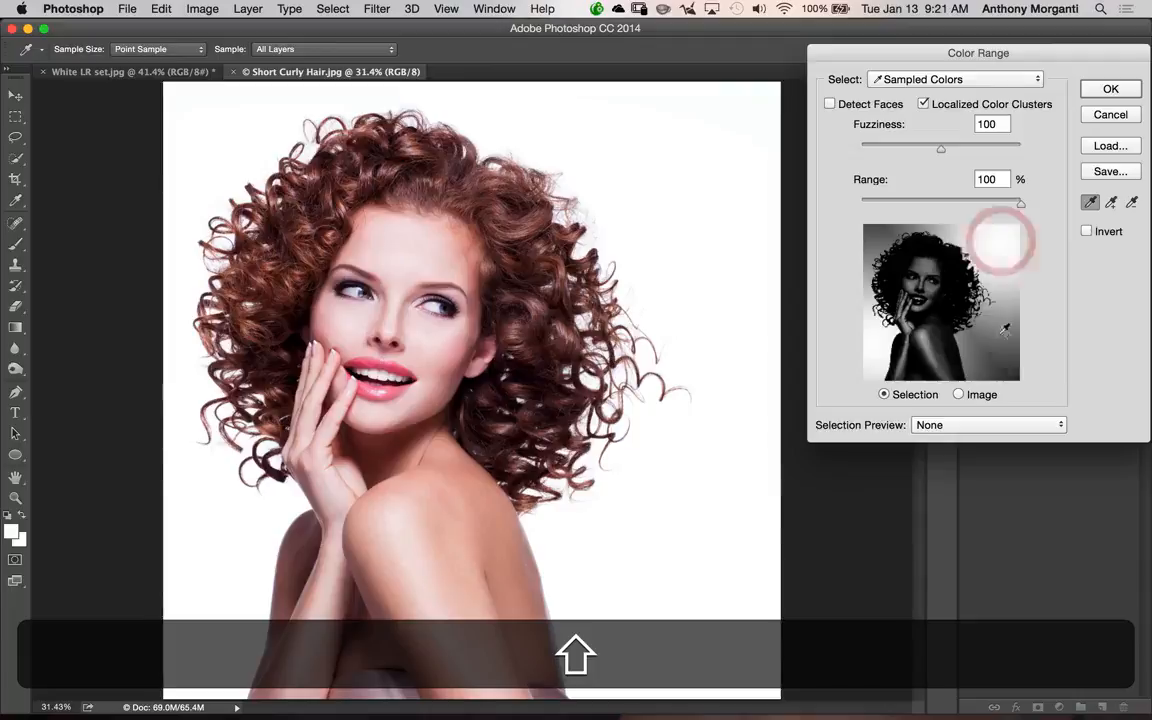
shift+click(995, 335)
shift+click(991, 253)
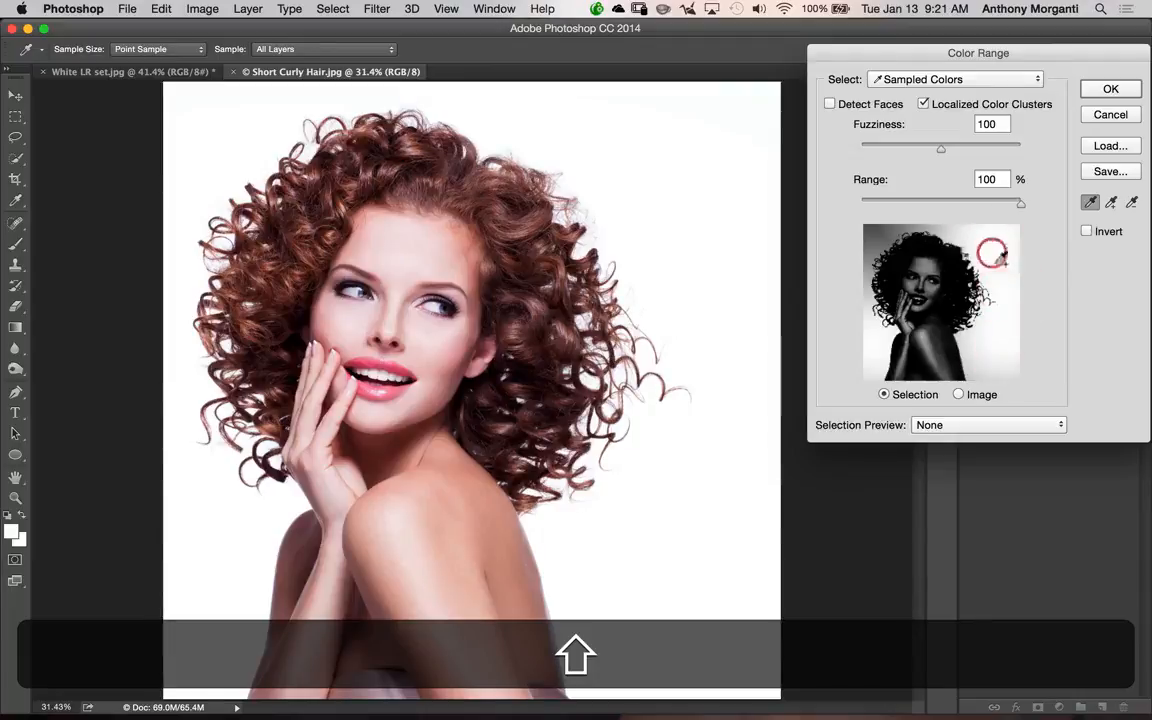
shift+click(1000, 266)
shift+click(1009, 280)
shift+click(964, 233)
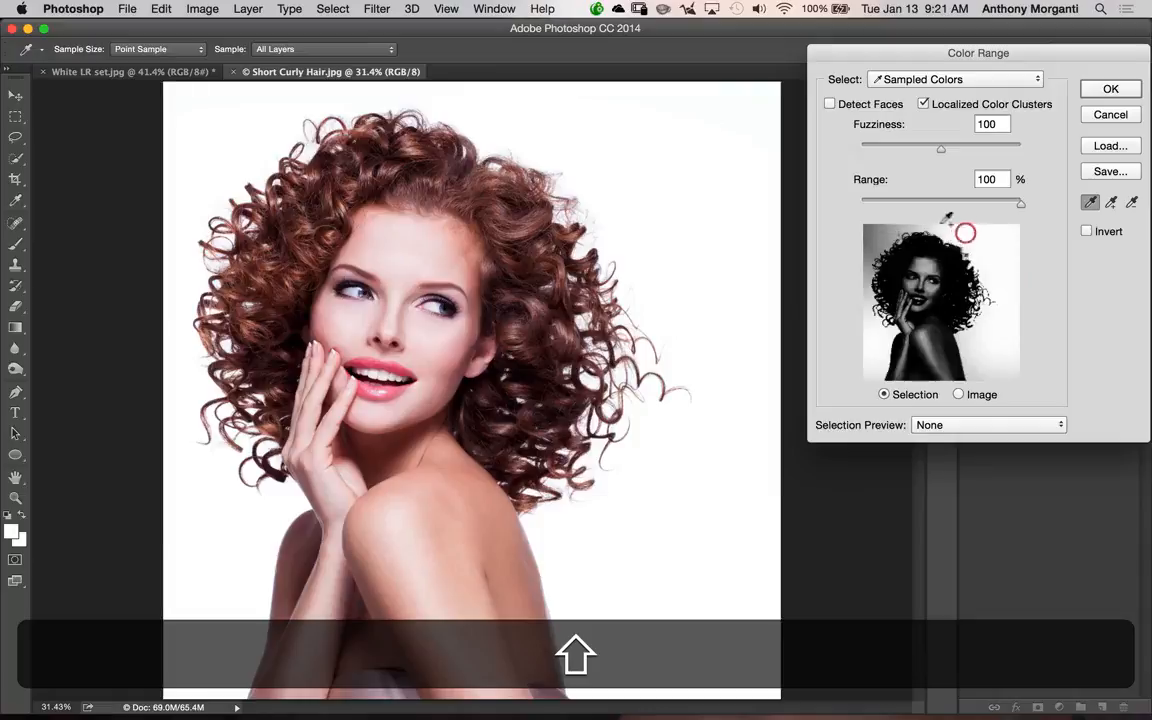
Step: Add the background along the left edge, beside the shoulder and above the hair to the sampled colors
shift+click(871, 235)
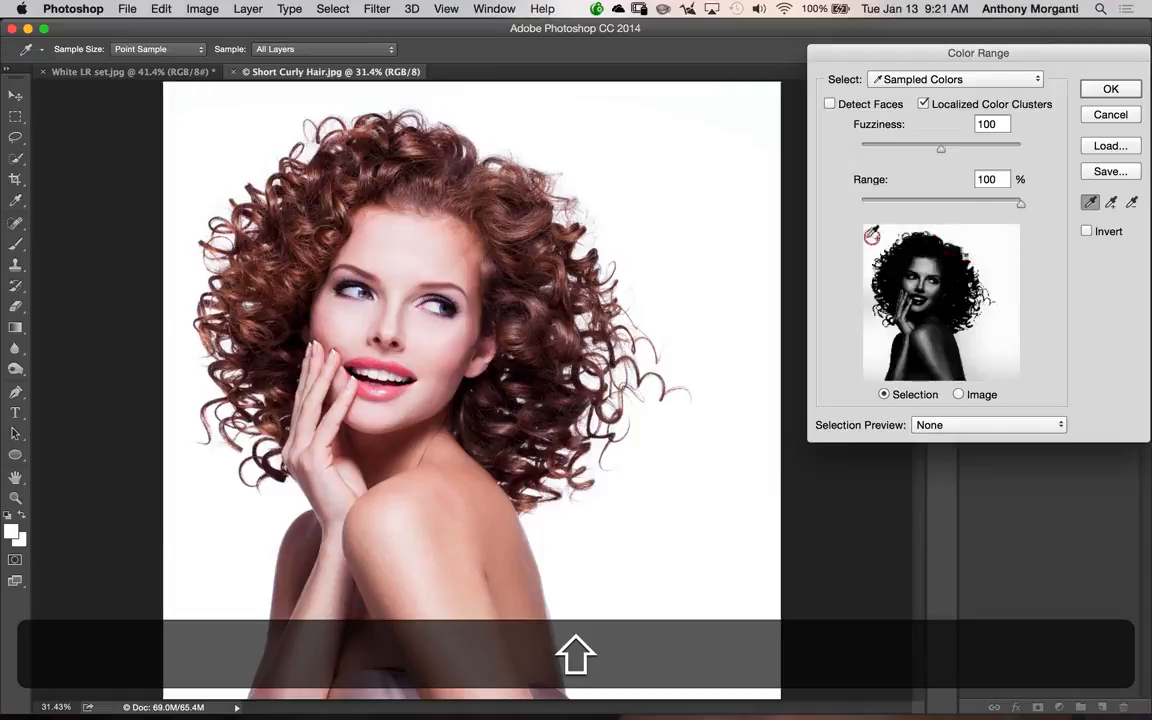
shift+click(866, 300)
shift+click(862, 356)
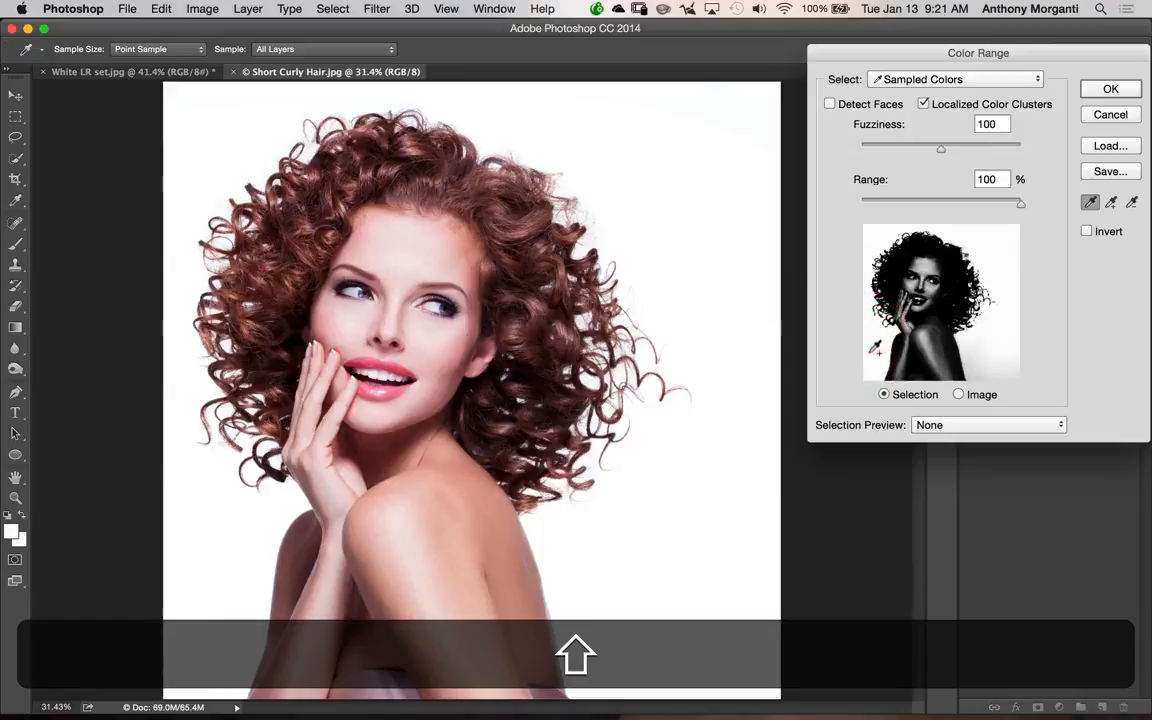
shift+click(873, 234)
shift+click(973, 369)
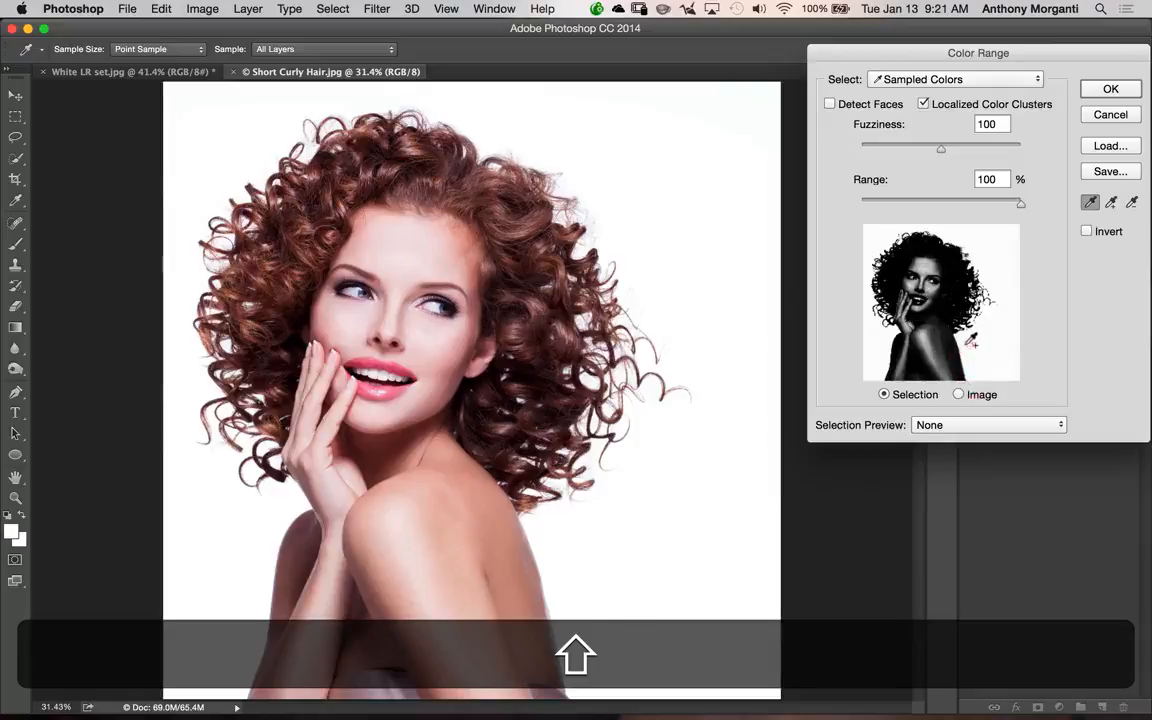
shift+click(991, 254)
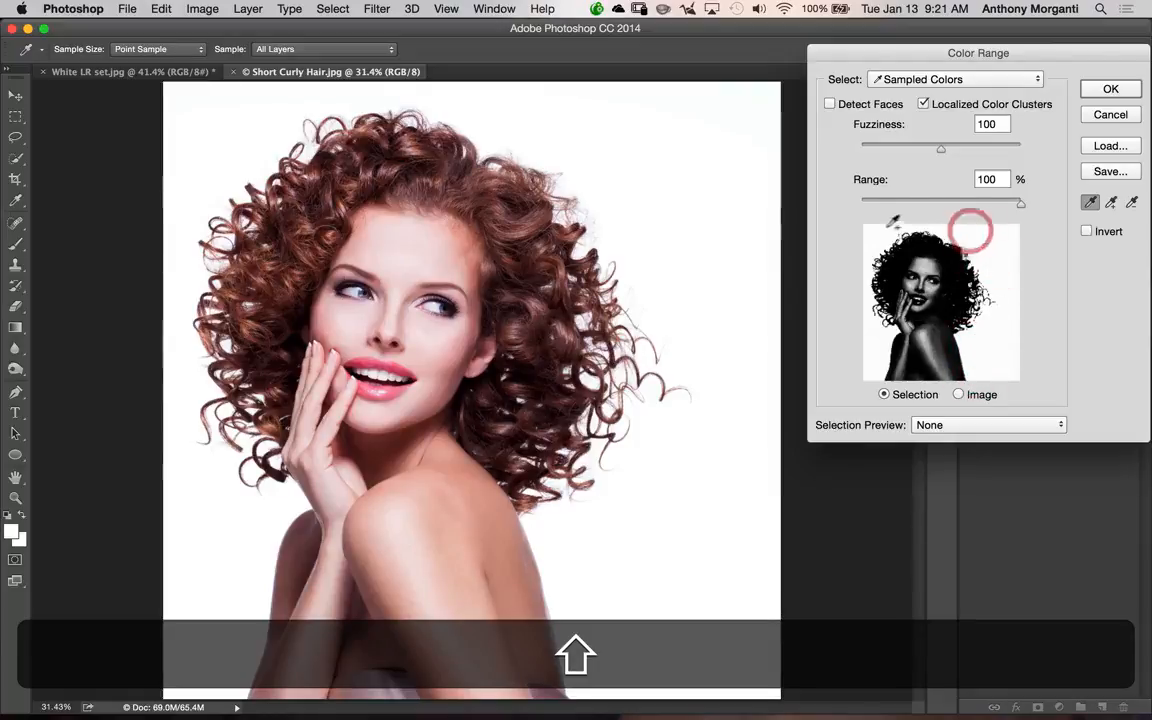
shift+click(873, 238)
shift+click(877, 335)
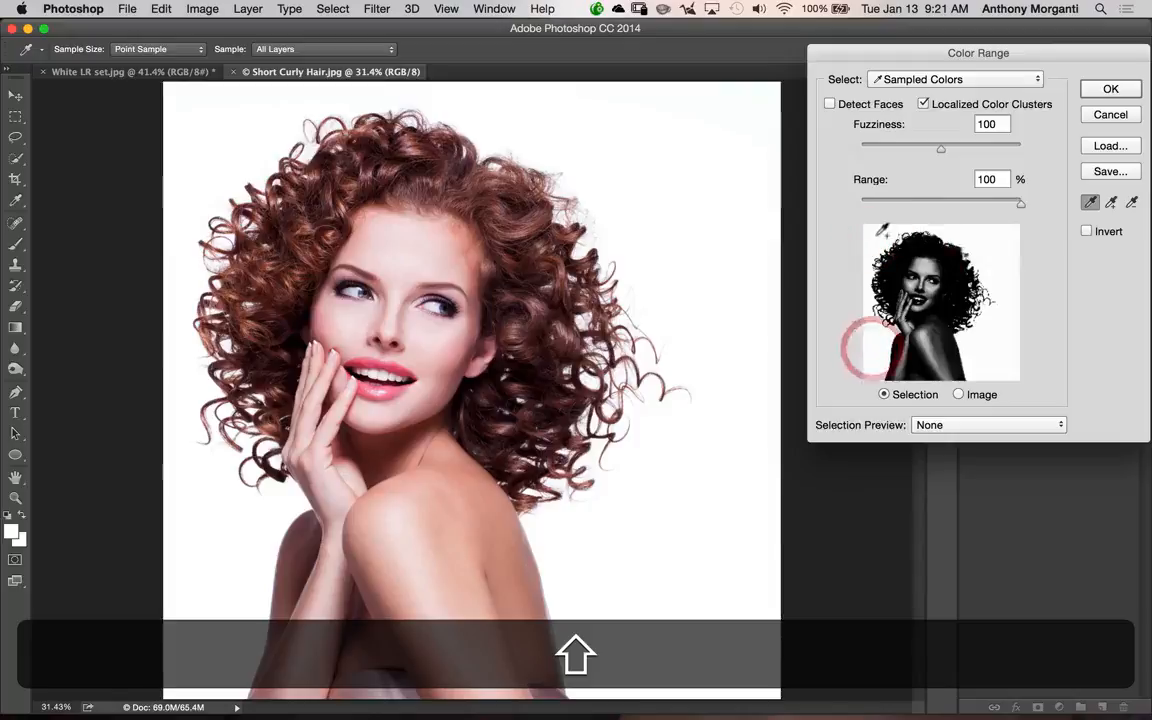
shift+click(895, 228)
shift+click(951, 225)
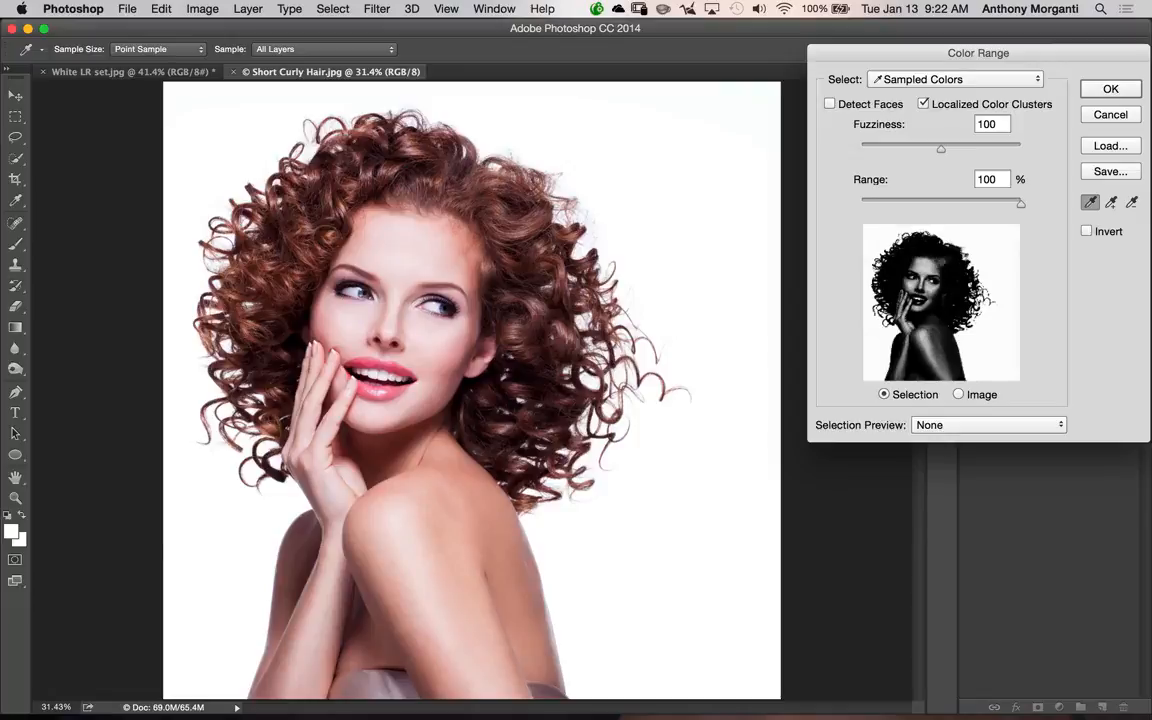
Step: Invert the color range, apply it as a selection and turn the selection into a layer mask on the portrait
click(1087, 232)
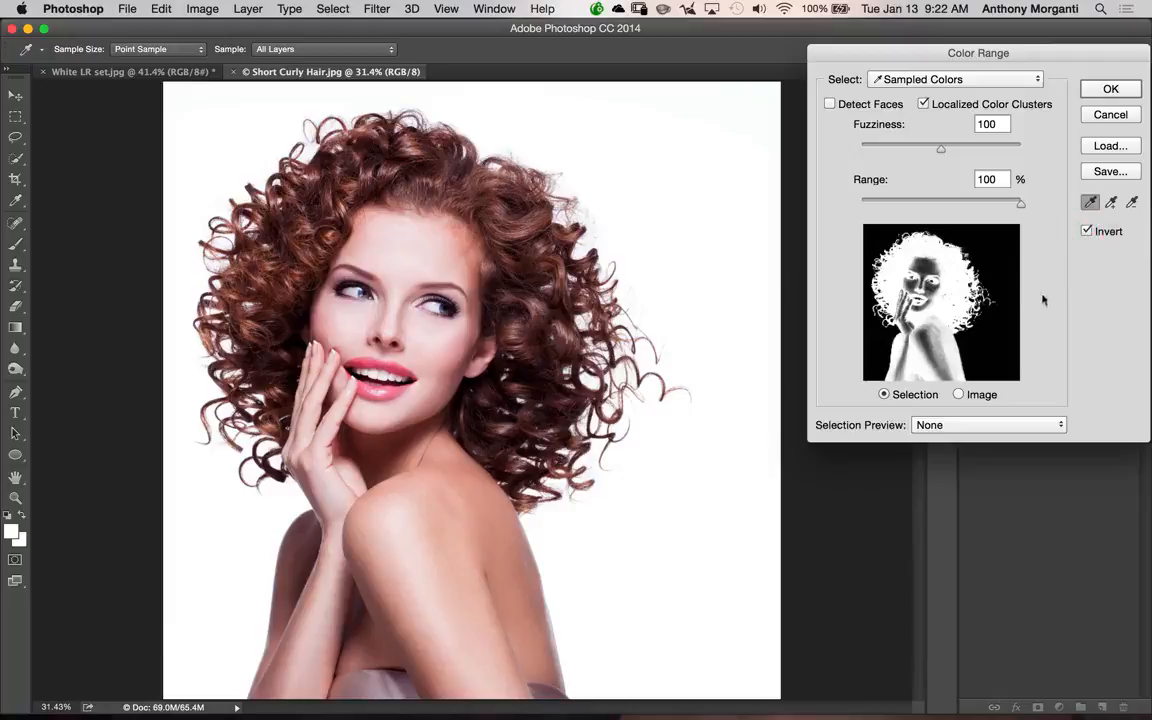
click(1112, 89)
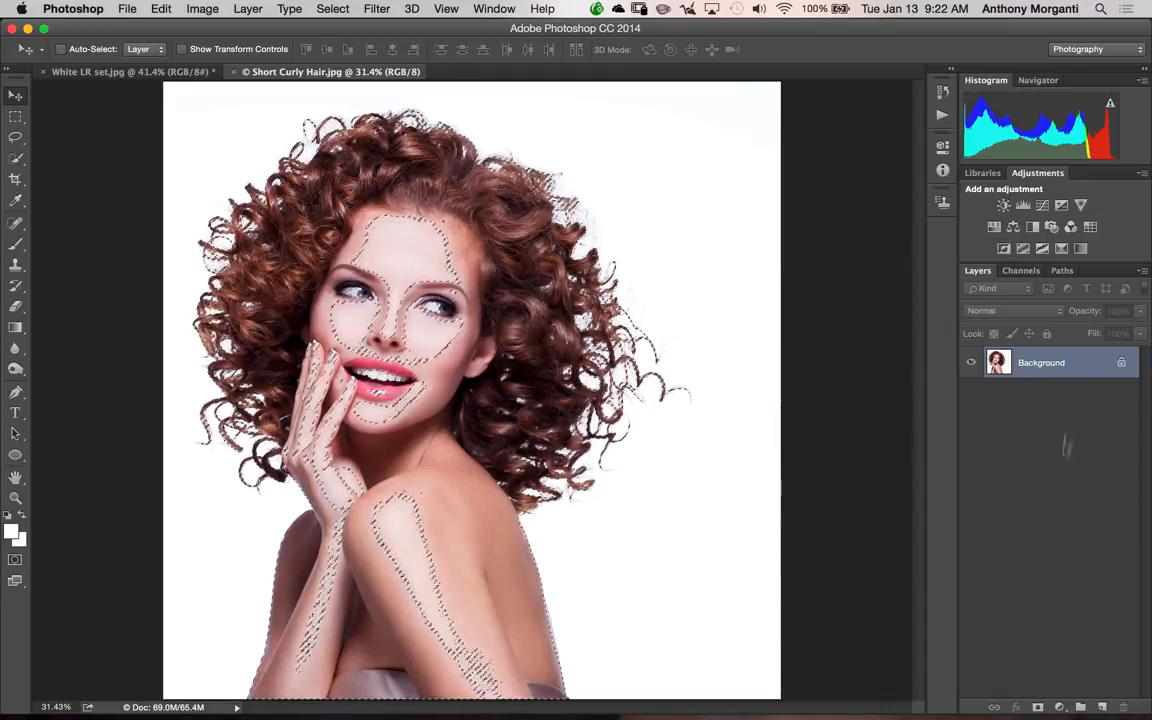
click(1037, 707)
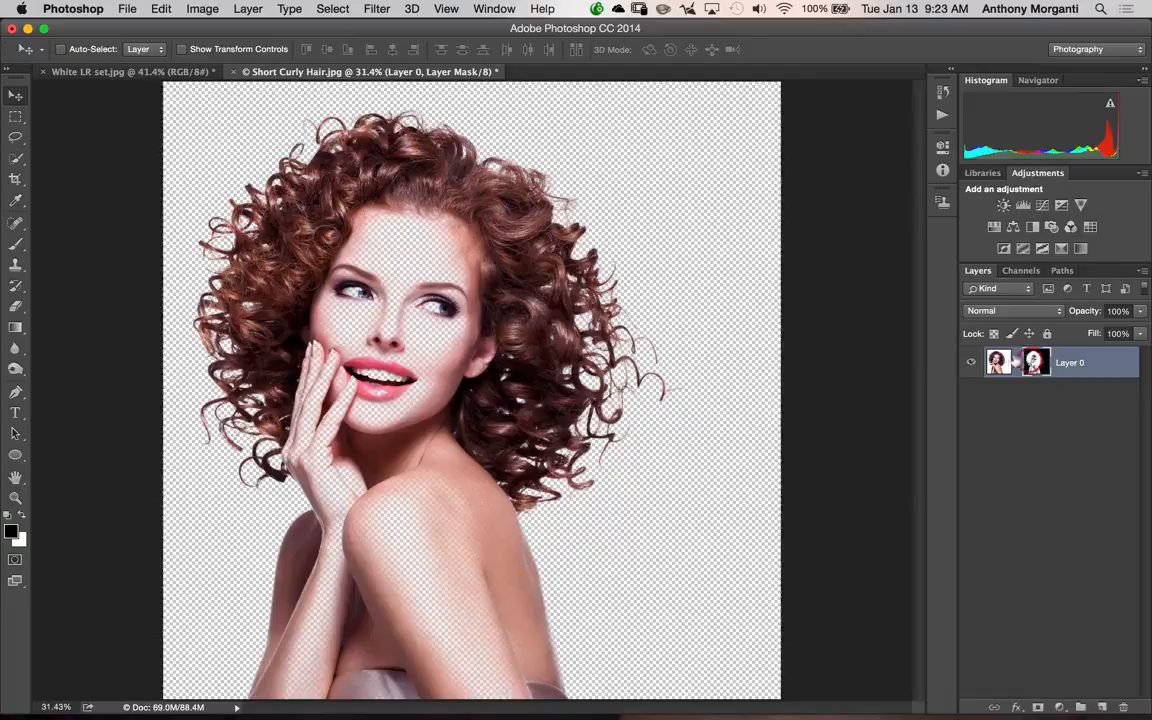
click(995, 360)
double_click(998, 362)
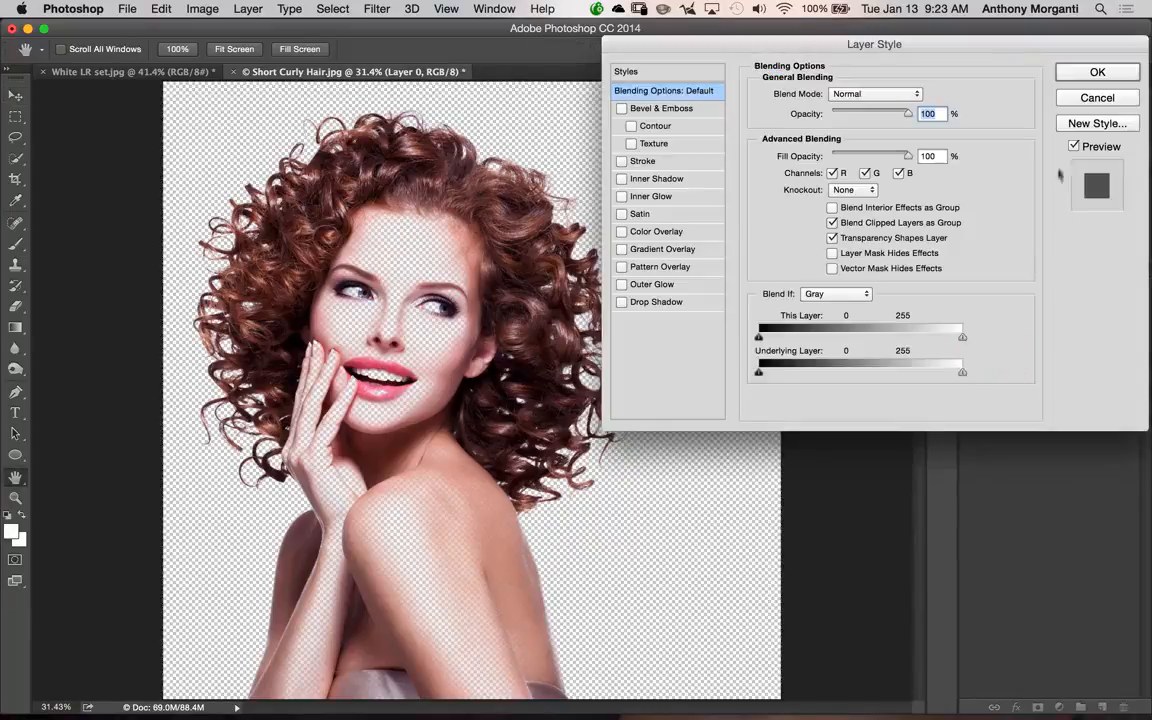
click(1100, 90)
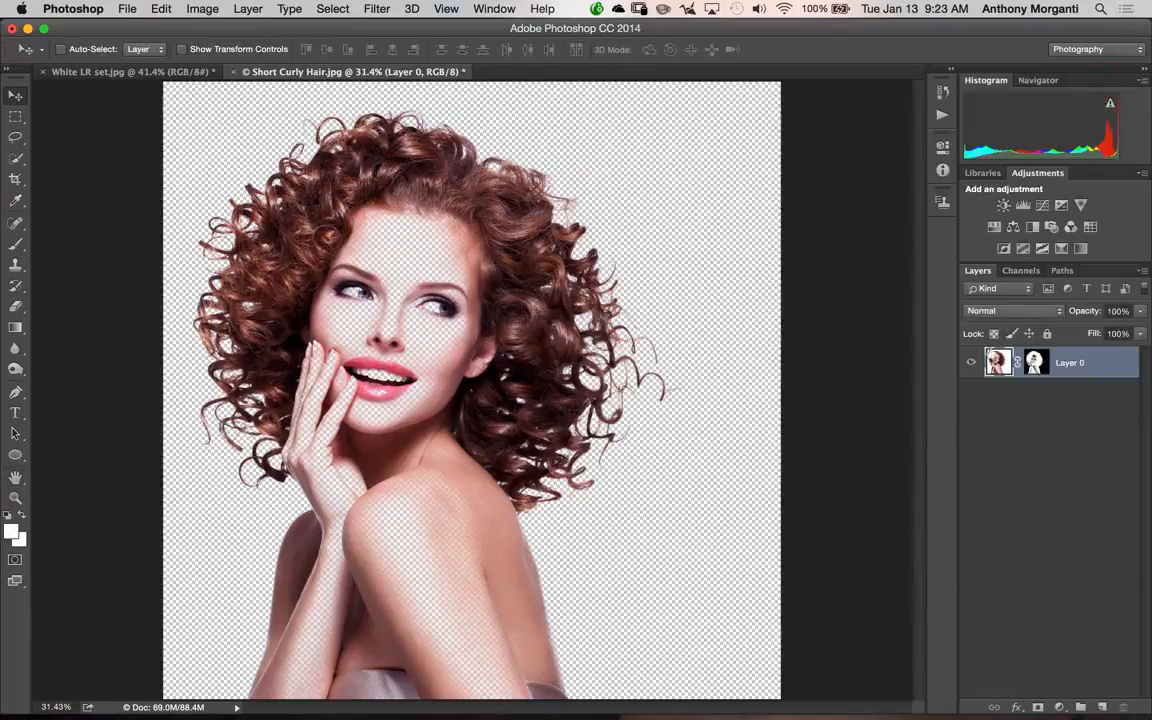
Step: Target the portrait's layer mask with the Brush tool and check the brush's size and hardness settings
click(1034, 362)
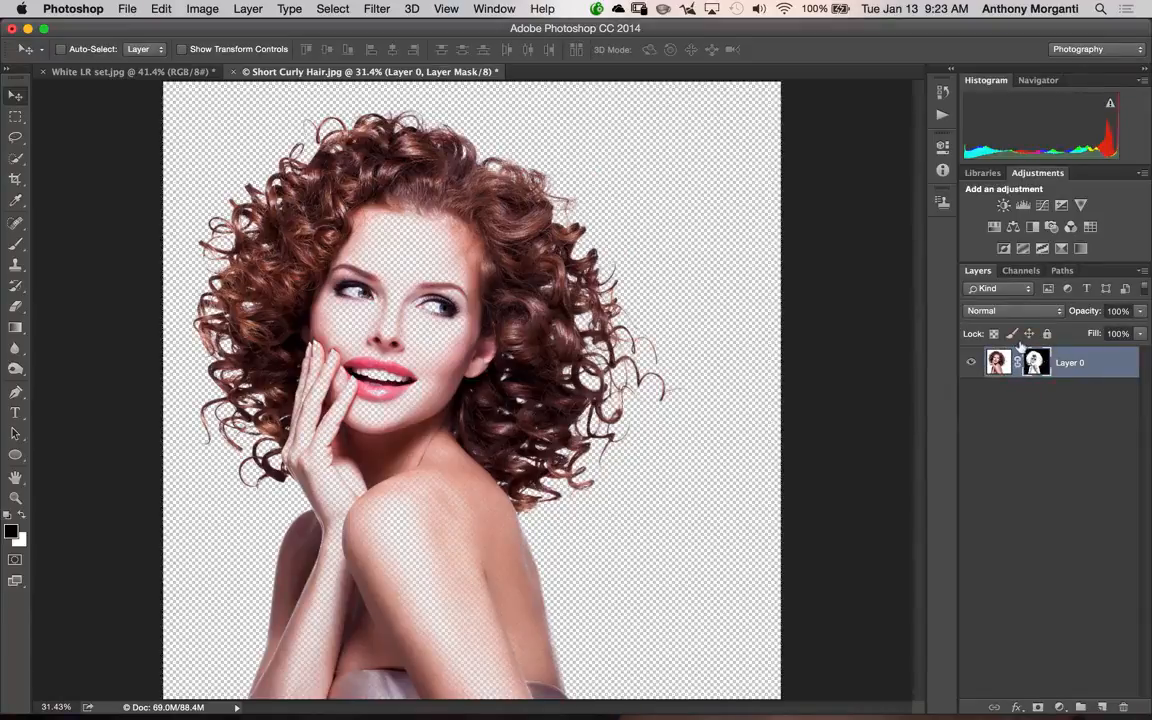
key(b)
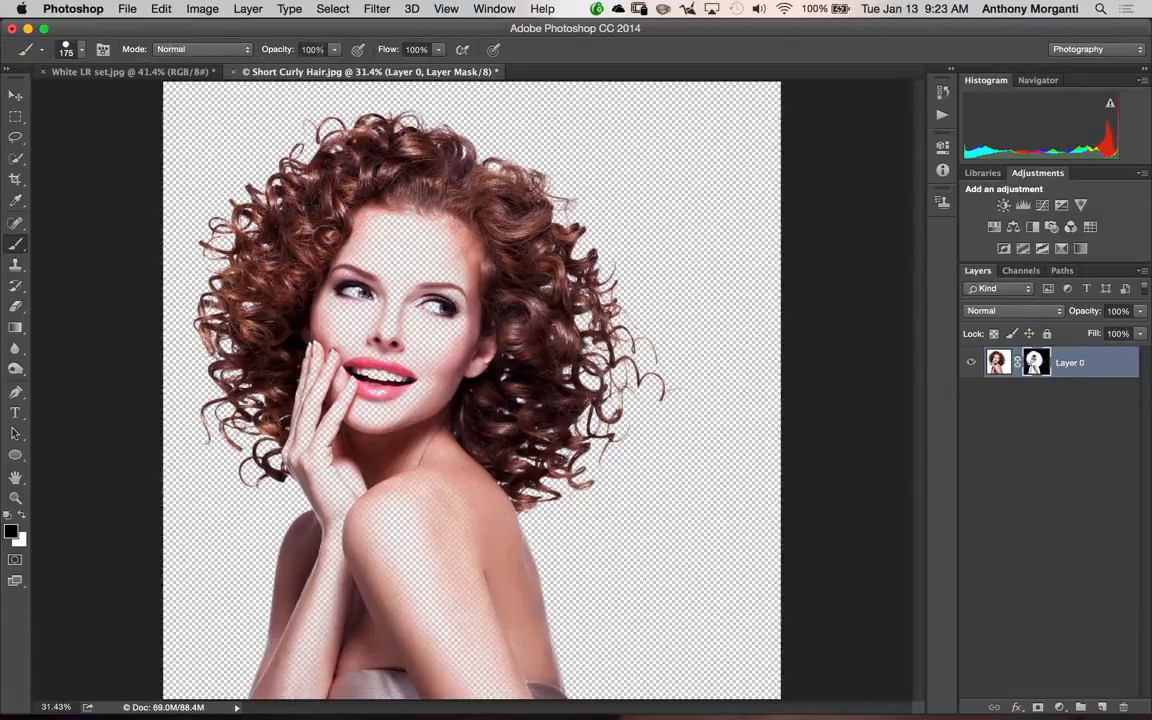
click(42, 52)
click(42, 50)
click(70, 49)
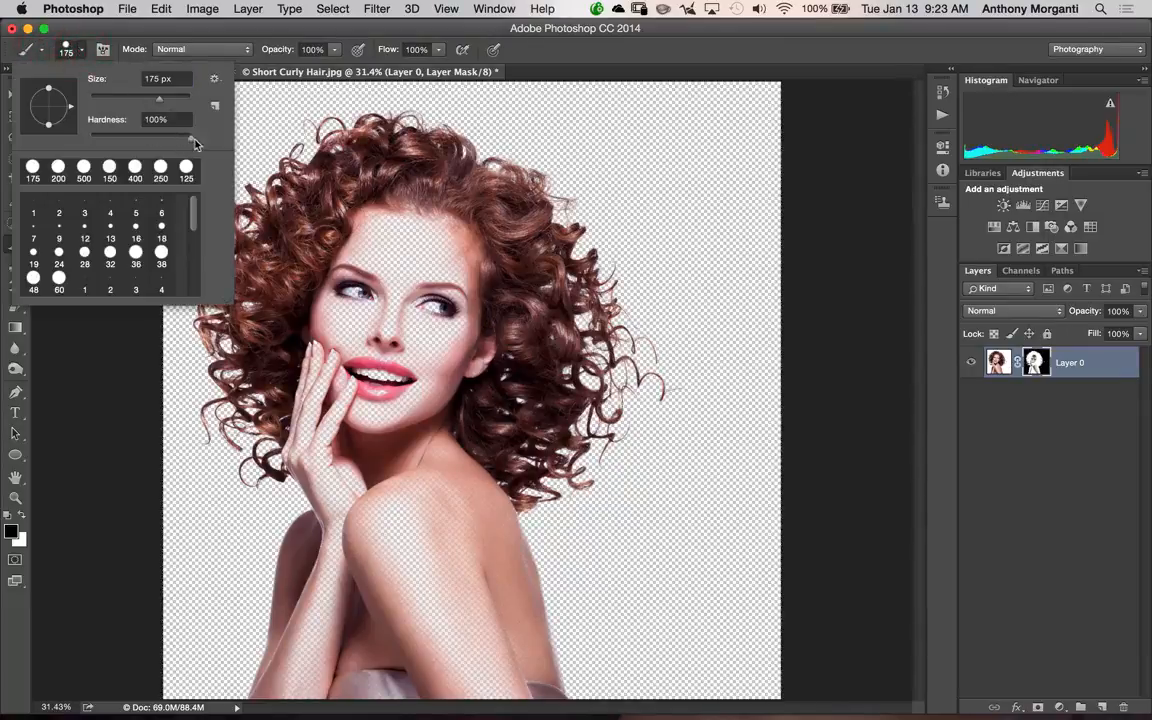
click(70, 50)
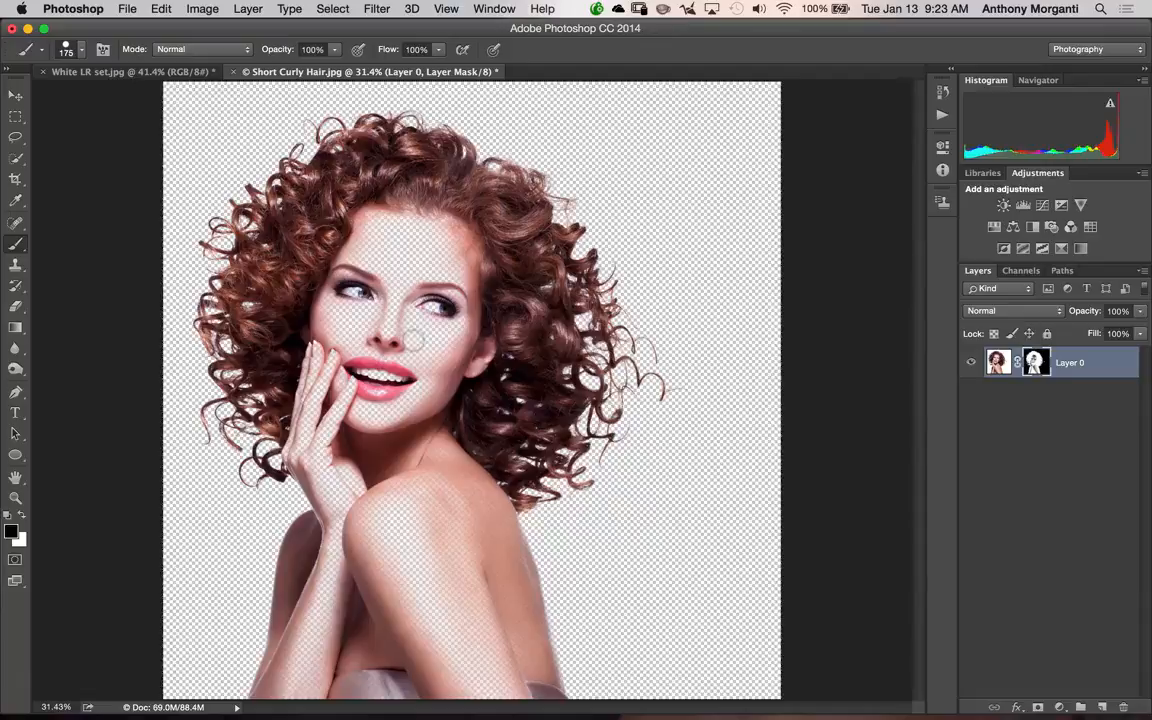
Step: Paint white on the mask with a 400 px brush over the face, hand, arms and shoulder to restore them
key(bracketleft)
key(bracketleft)
key(bracketleft)
key(bracketleft)
key(bracketright)
key(bracketright)
key(bracketright)
key(bracketright)
key(bracketright)
key(bracketright)
key(bracketright)
key(bracketright)
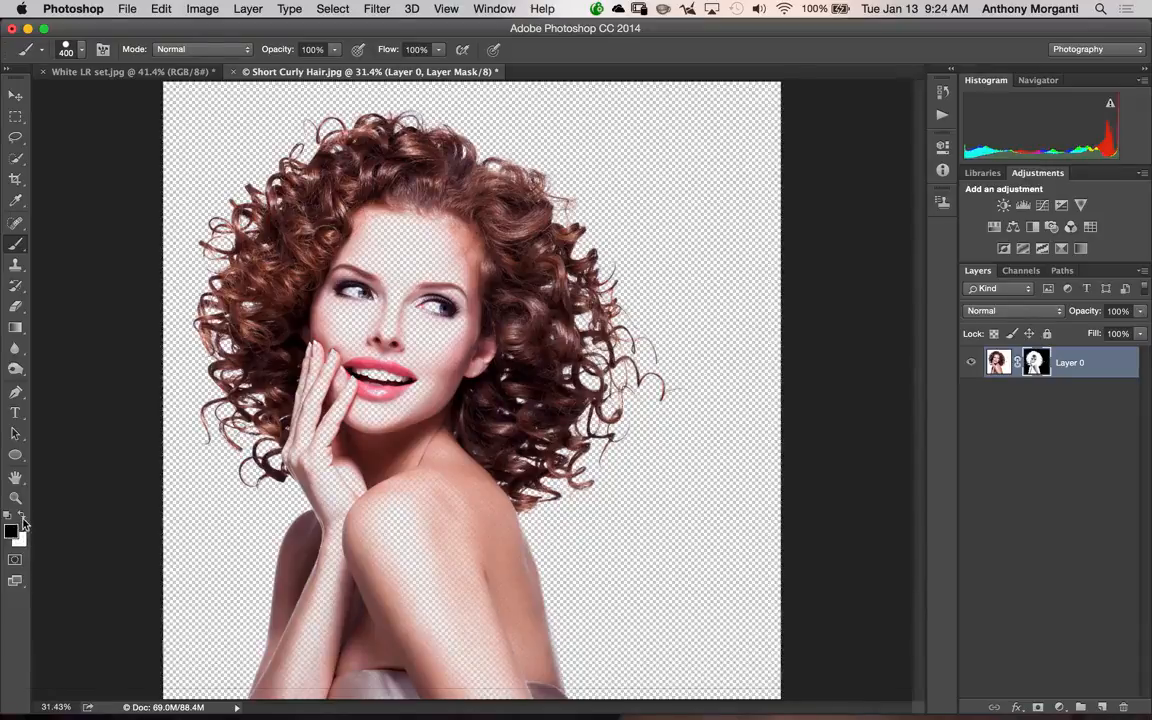
key(d)
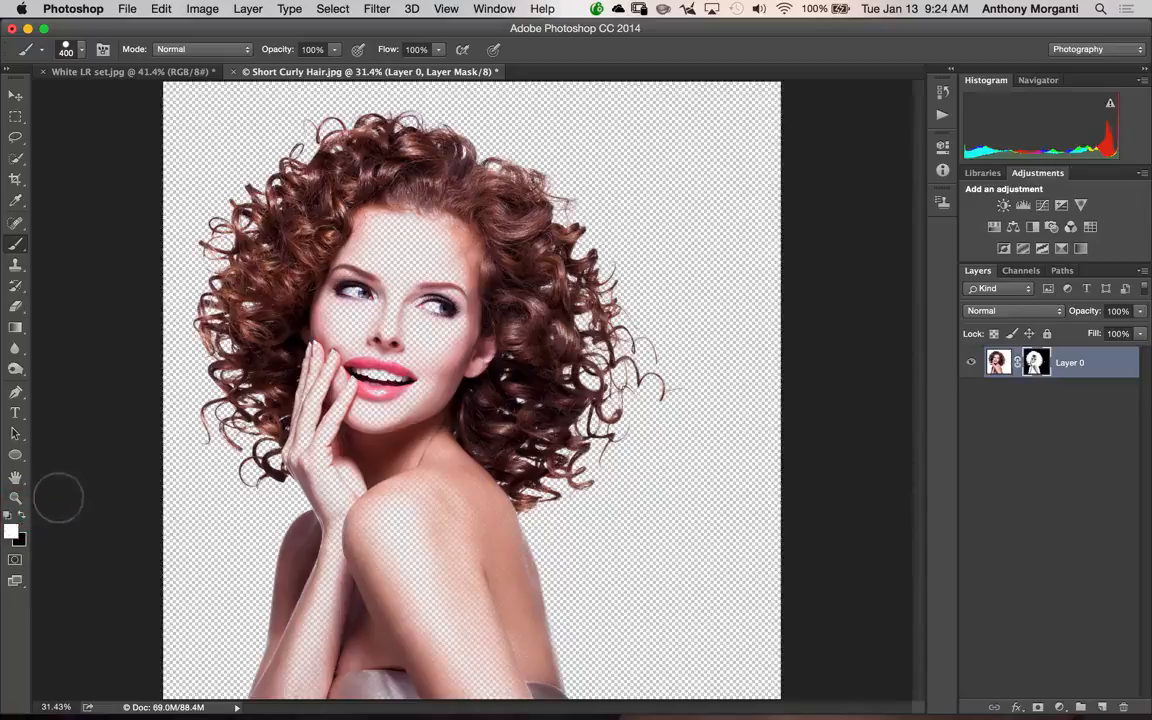
key(x)
mouse_move(374, 247)
mouse_down()
mouse_move(435, 259)
mouse_move(442, 279)
mouse_move(444, 346)
mouse_move(424, 385)
mouse_move(340, 298)
mouse_move(341, 313)
mouse_move(419, 520)
mouse_move(464, 551)
mouse_move(443, 573)
mouse_move(480, 611)
mouse_move(493, 656)
mouse_move(400, 623)
mouse_move(383, 528)
mouse_move(400, 568)
mouse_move(400, 542)
mouse_move(369, 531)
mouse_move(317, 442)
mouse_move(426, 472)
mouse_up()
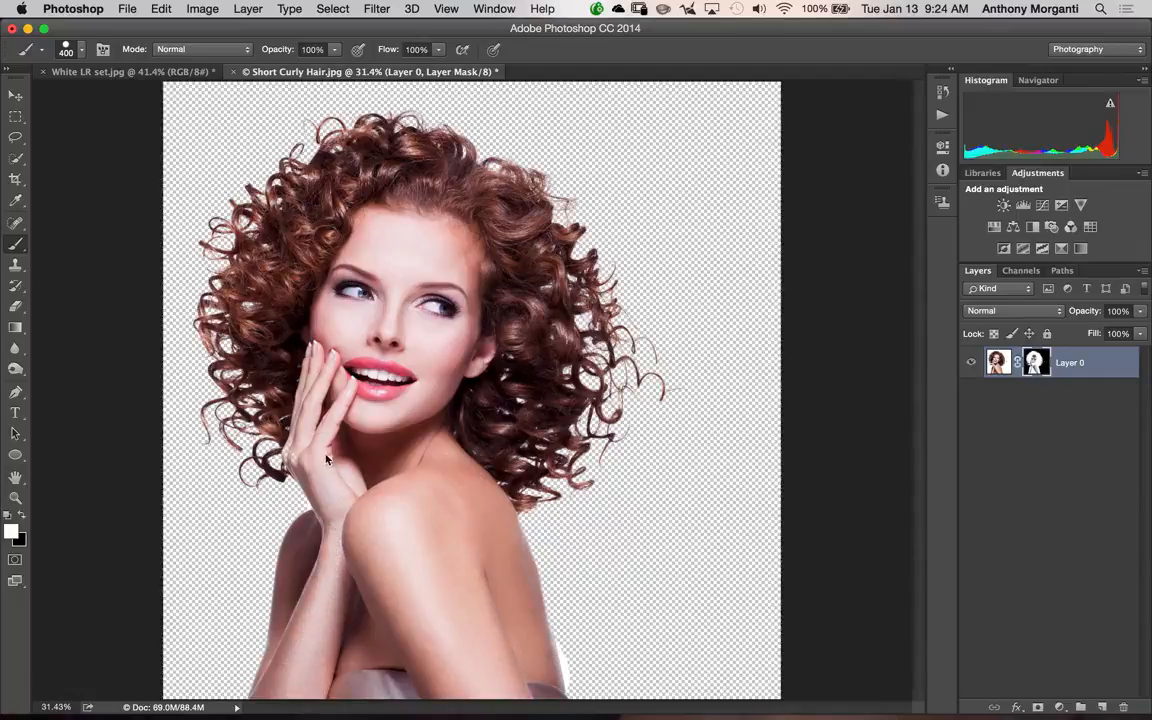
Step: Reduce the brush to 125 px and switch to black to mask out the white fringe beside the woman's lower back
key(bracketleft)
key(bracketleft)
key(bracketleft)
key(bracketleft)
key(bracketleft)
key(bracketleft)
key(bracketleft)
key(bracketleft)
key(x)
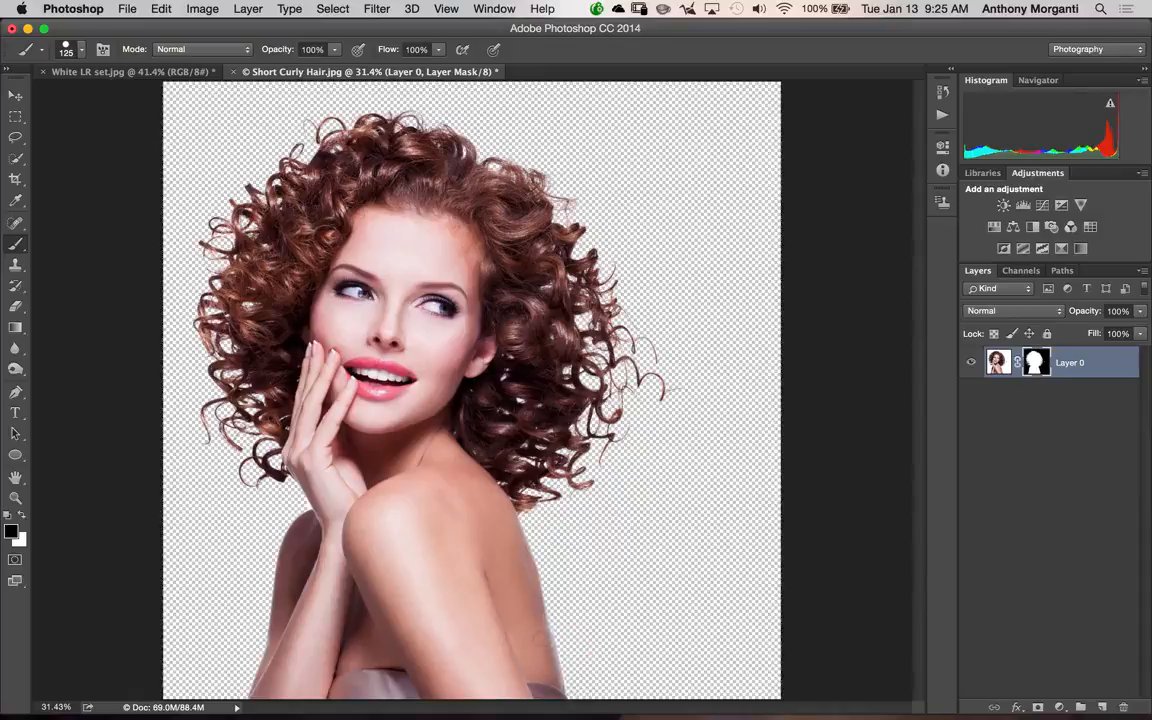
Step: Reduce the black brush to 80 px and display the portrait's layer mask by itself on the canvas
key(x)
key(x)
key(bracketleft)
key(bracketleft)
key(bracketleft)
key(alt)
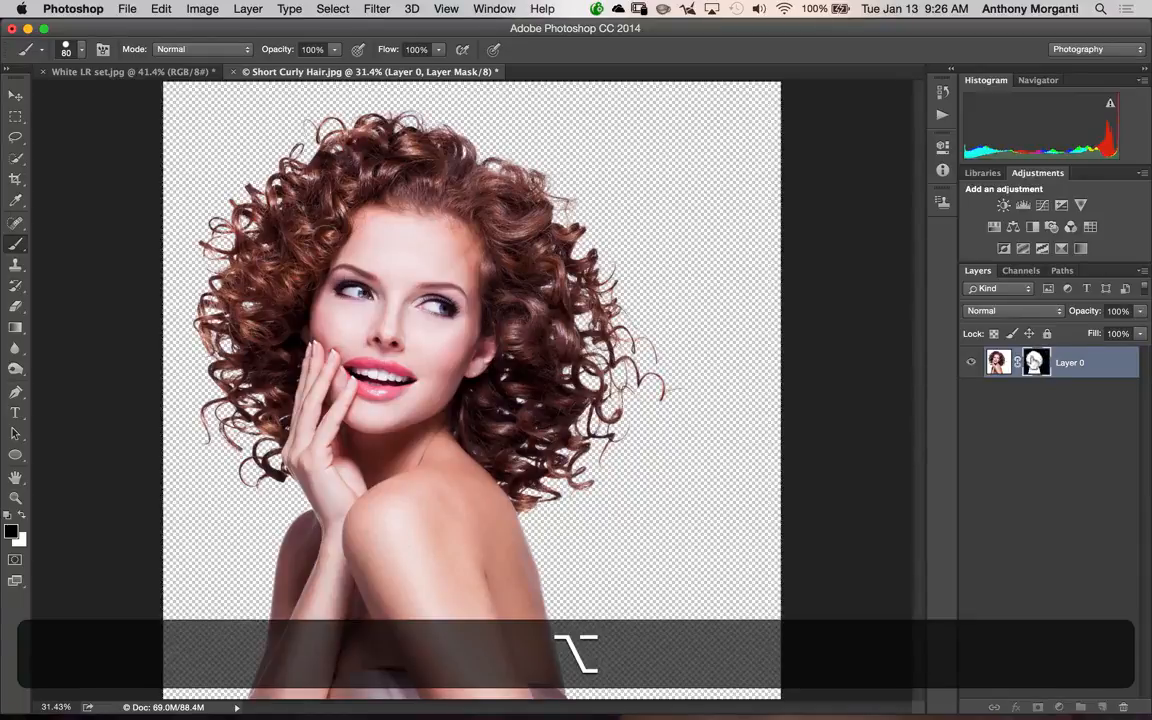
alt+click(1034, 361)
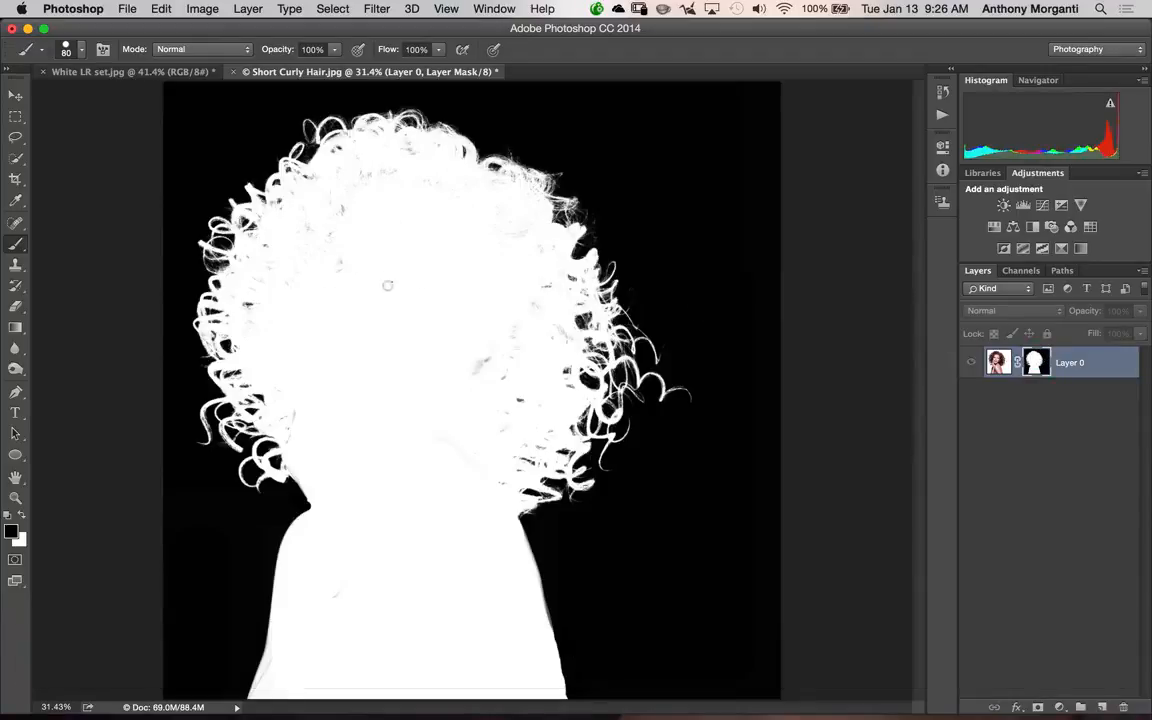
Step: Paint white with a 300 px brush over the grey and black specks inside the head and hair area of the mask
key(bracketright)
key(bracketright)
key(bracketright)
key(bracketright)
key(bracketright)
key(bracketright)
key(bracketright)
key(bracketright)
key(bracketright)
key(bracketright)
key(bracketleft)
key(bracketleft)
key(x)
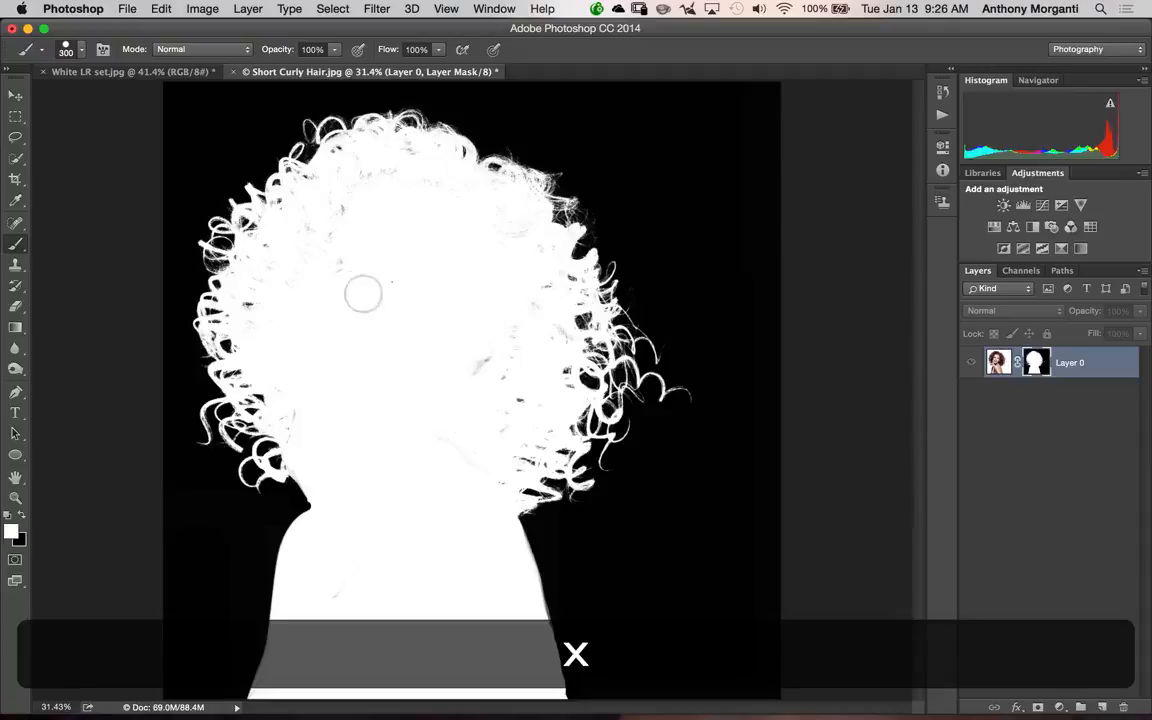
mouse_move(360, 290)
mouse_down()
mouse_move(347, 265)
mouse_move(339, 290)
mouse_move(390, 276)
mouse_move(398, 318)
mouse_move(318, 254)
mouse_move(311, 228)
mouse_move(357, 172)
mouse_move(388, 175)
mouse_move(404, 154)
mouse_move(352, 185)
mouse_move(362, 187)
mouse_up()
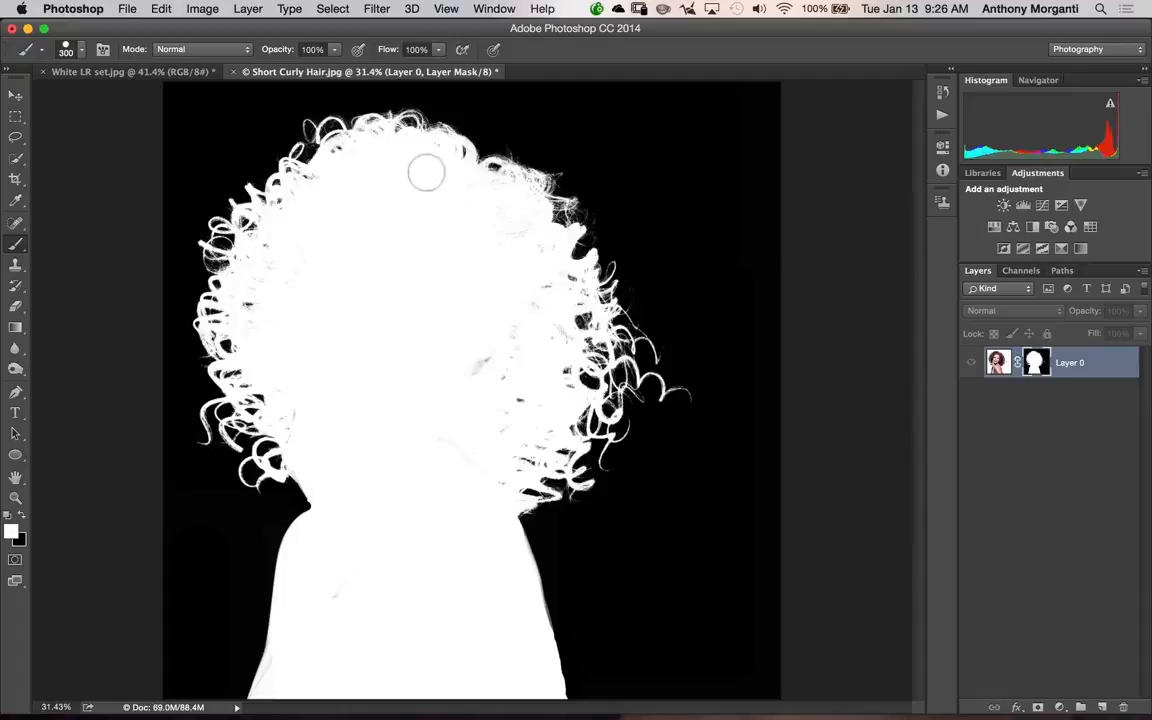
click(383, 181)
click(270, 274)
mouse_move(267, 279)
mouse_down()
mouse_move(271, 334)
mouse_move(258, 334)
mouse_move(330, 327)
mouse_move(474, 366)
mouse_move(496, 340)
mouse_move(505, 360)
mouse_move(526, 312)
mouse_move(550, 338)
mouse_move(496, 385)
mouse_move(498, 455)
mouse_move(471, 415)
mouse_move(441, 453)
mouse_move(431, 563)
mouse_move(370, 564)
mouse_move(330, 595)
mouse_move(456, 640)
mouse_move(486, 668)
mouse_move(416, 536)
mouse_move(420, 452)
mouse_move(360, 390)
mouse_move(321, 404)
mouse_move(311, 433)
mouse_move(290, 404)
mouse_move(300, 434)
mouse_move(286, 414)
mouse_move(334, 369)
mouse_move(466, 296)
mouse_move(472, 260)
mouse_move(513, 219)
mouse_move(491, 205)
mouse_move(517, 255)
mouse_move(537, 262)
mouse_move(447, 199)
mouse_move(408, 195)
mouse_move(367, 245)
mouse_move(397, 238)
mouse_move(459, 365)
mouse_move(522, 329)
mouse_move(453, 360)
mouse_move(465, 390)
mouse_up()
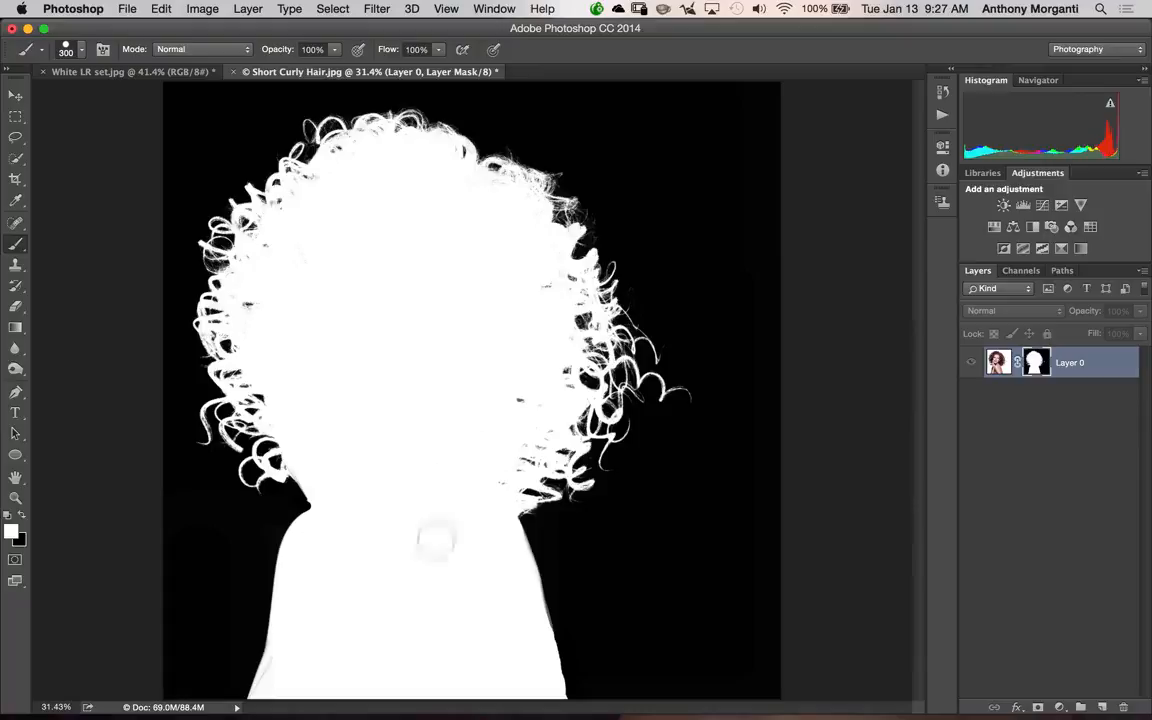
click(471, 397)
Step: Switch between the mask-only view and the portrait to check the cleaned-up mask, finishing on the portrait
key(alt)
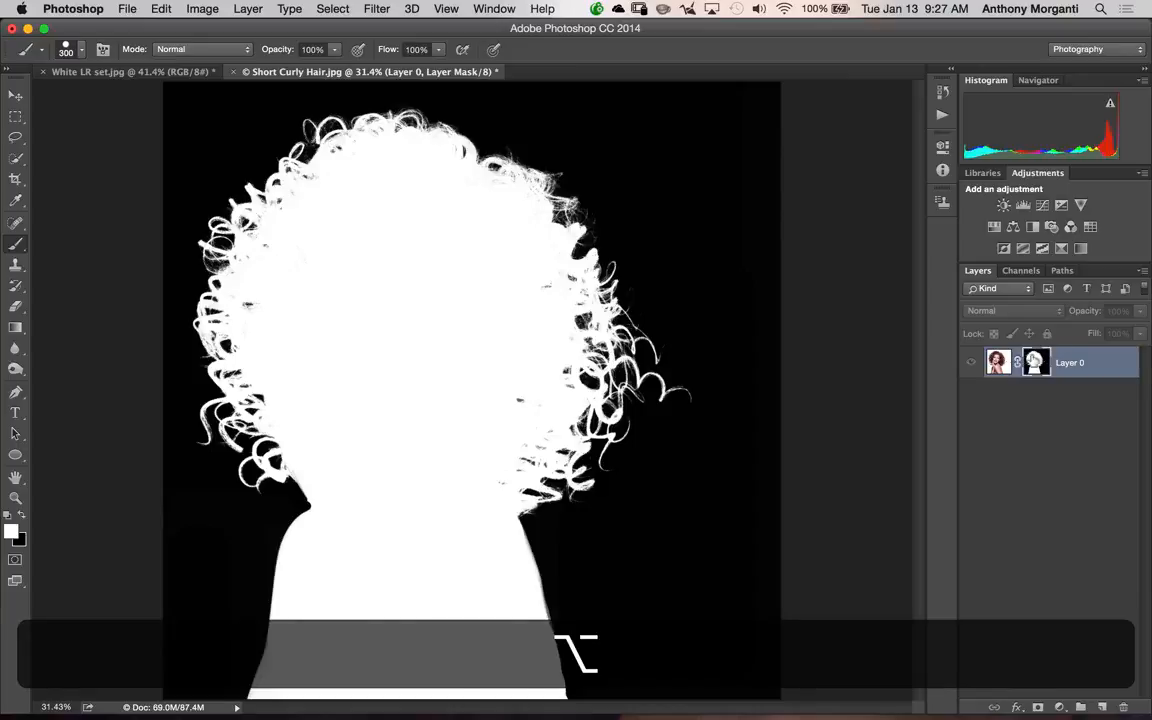
alt+click(1035, 360)
alt+click(1035, 360)
alt+click(1035, 360)
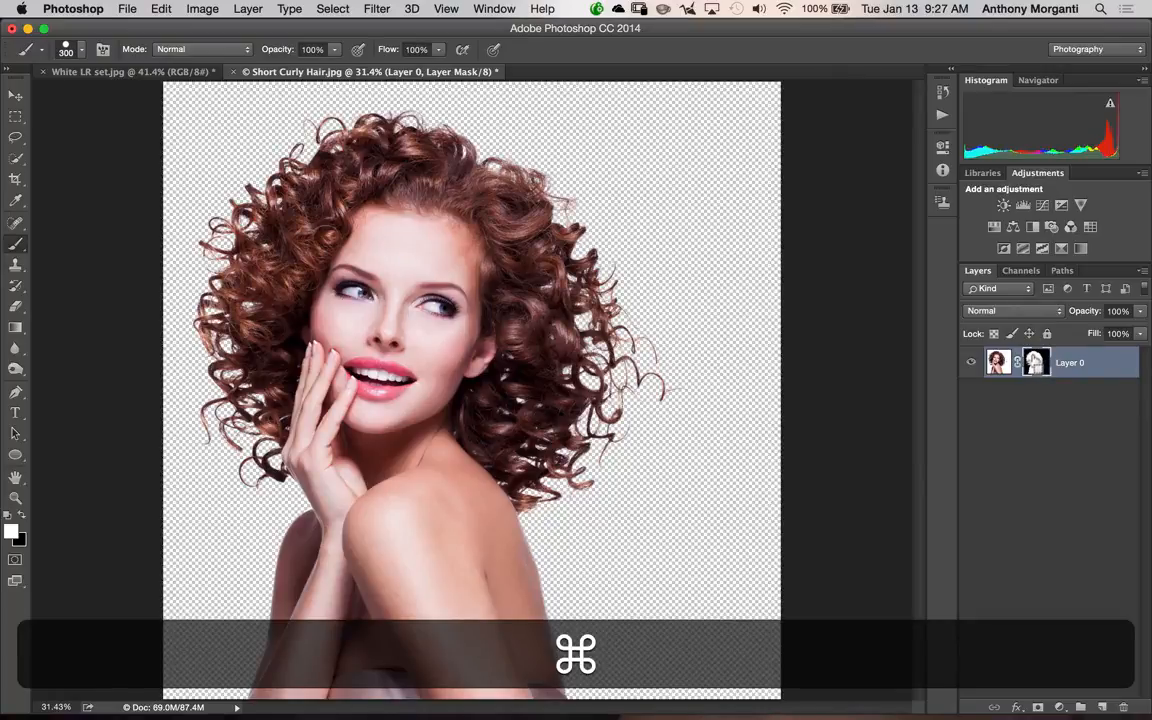
Step: Copy the woman onto a new layer using her mask as the selection, and hide the masked original layer
super+click(1035, 362)
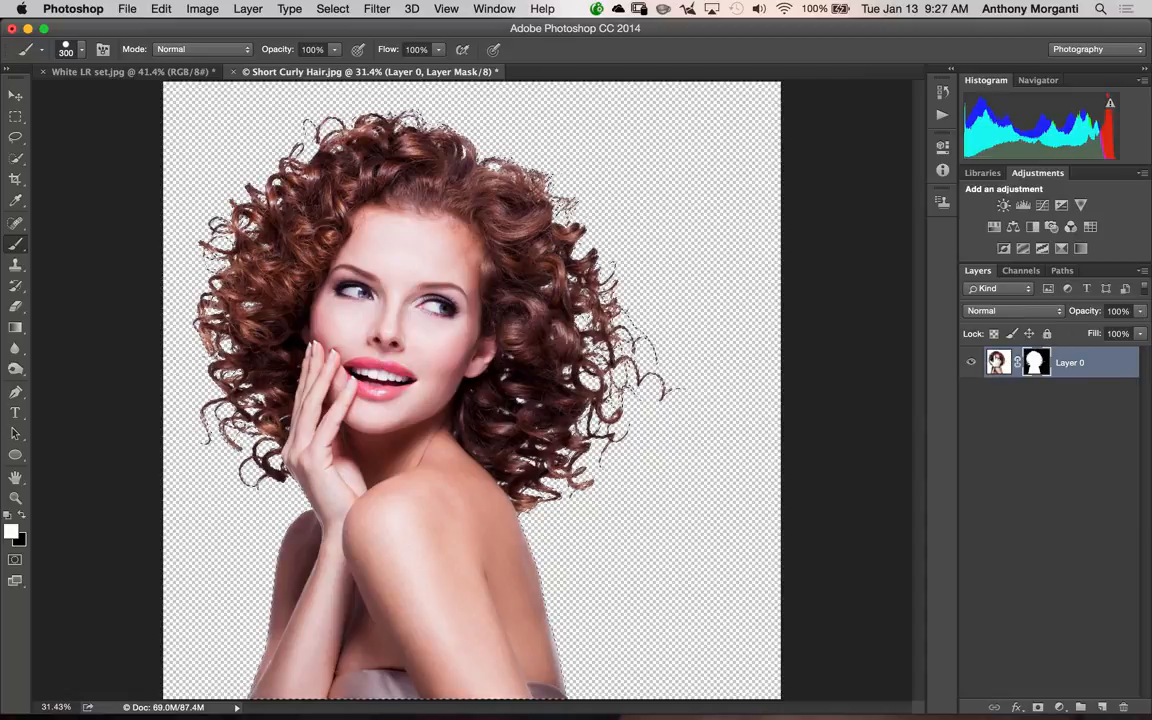
key(super+2)
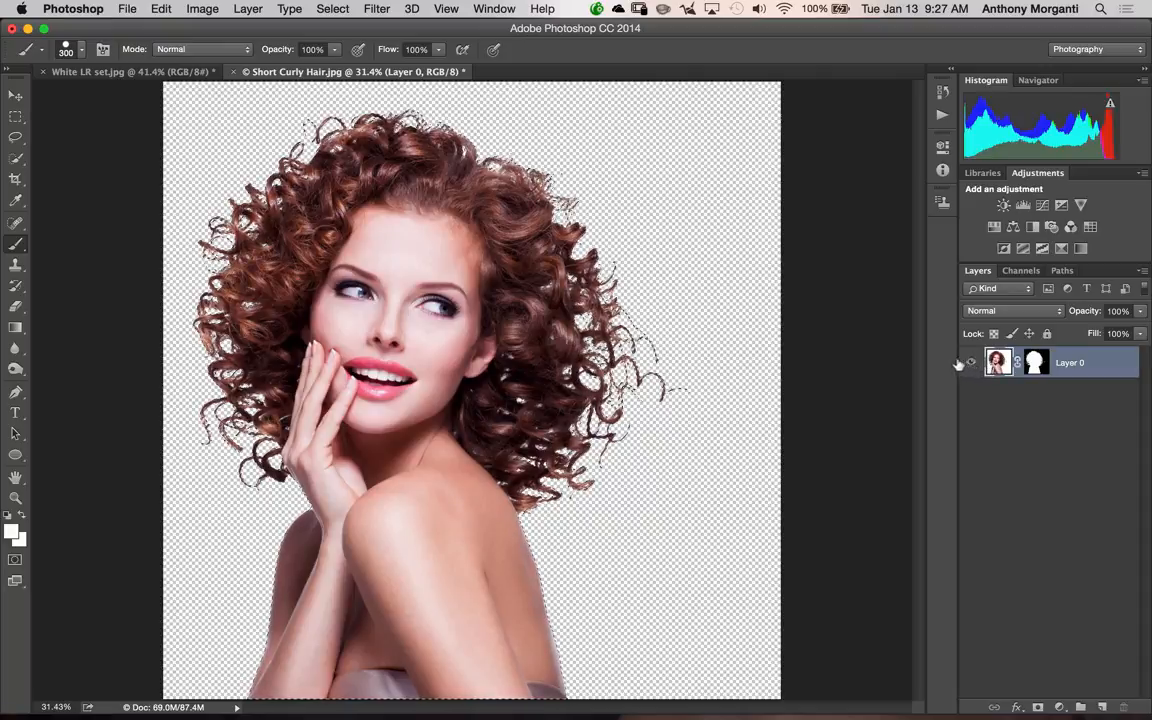
key(super)
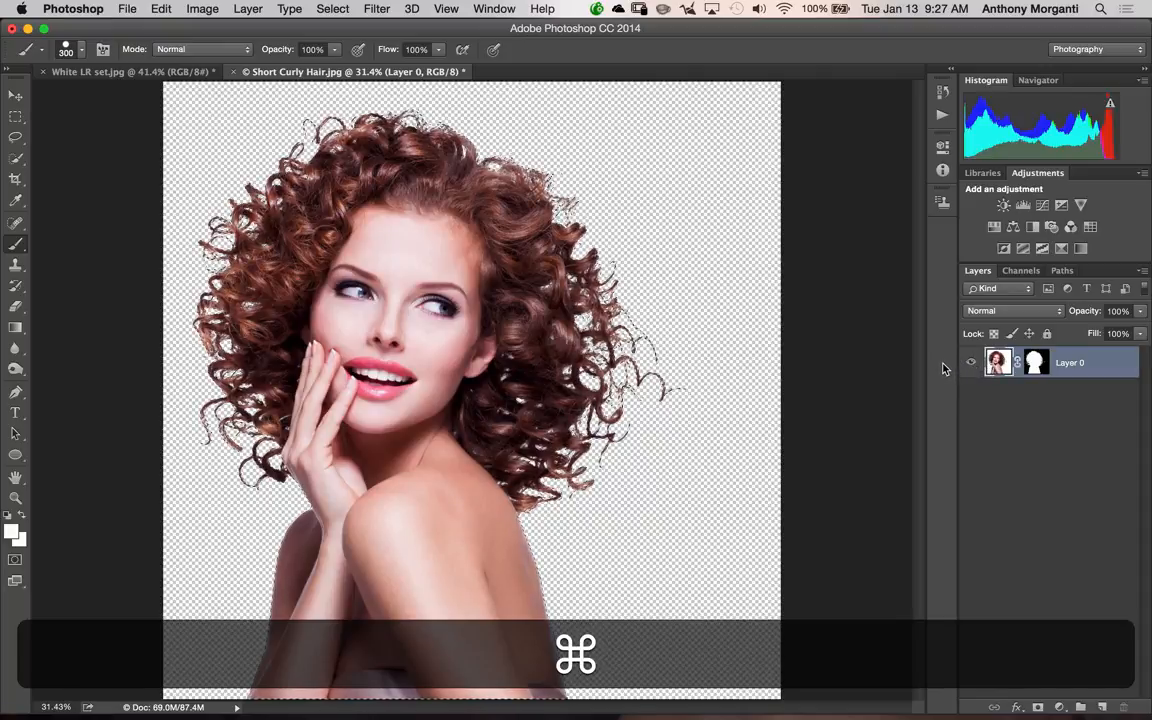
key(super+j)
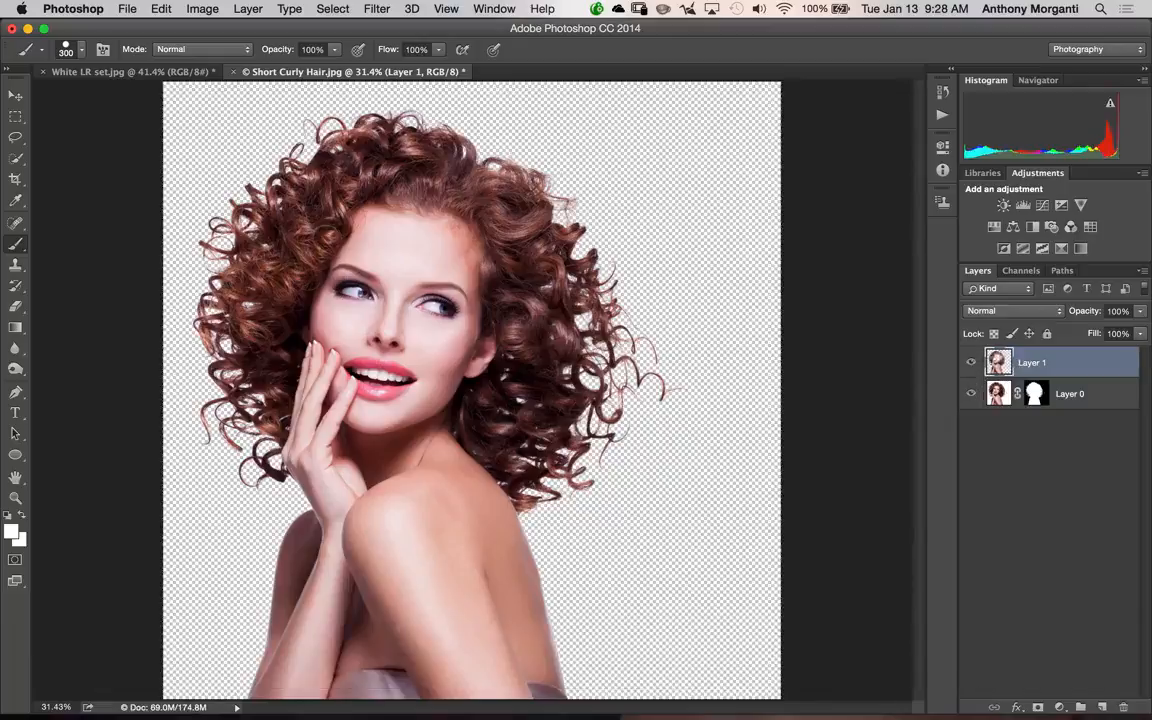
click(969, 393)
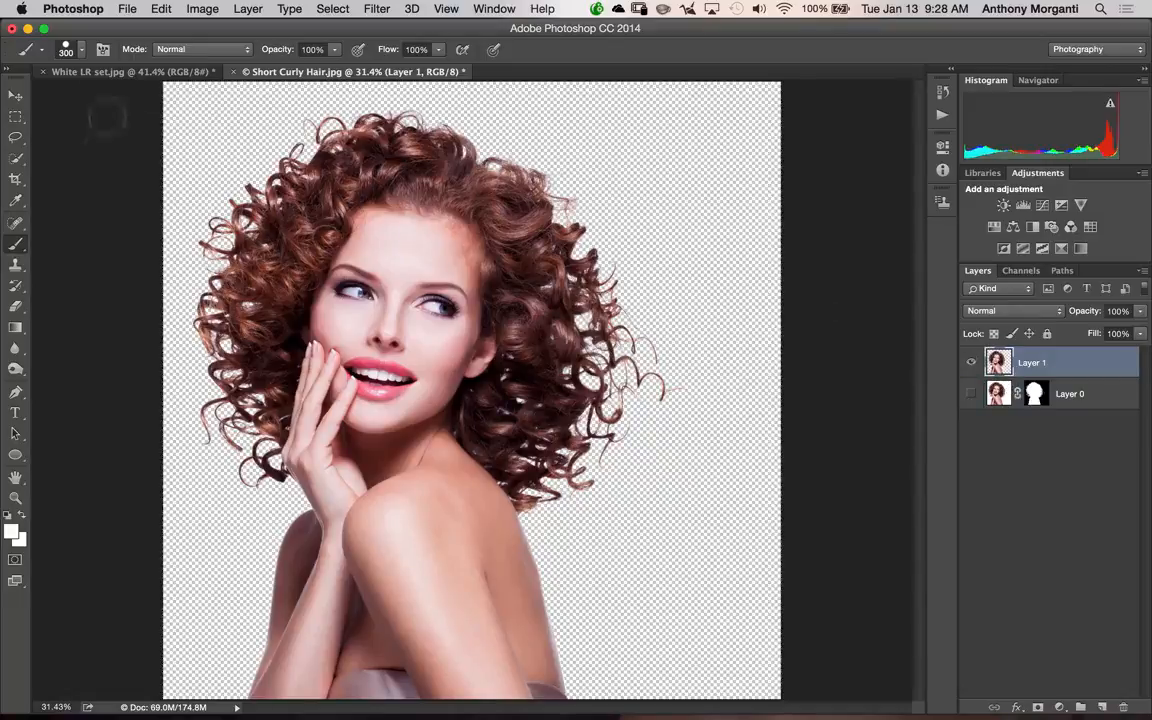
Step: Move the cut-out woman with the Move tool into the White LR set.jpg living room document
click(15, 96)
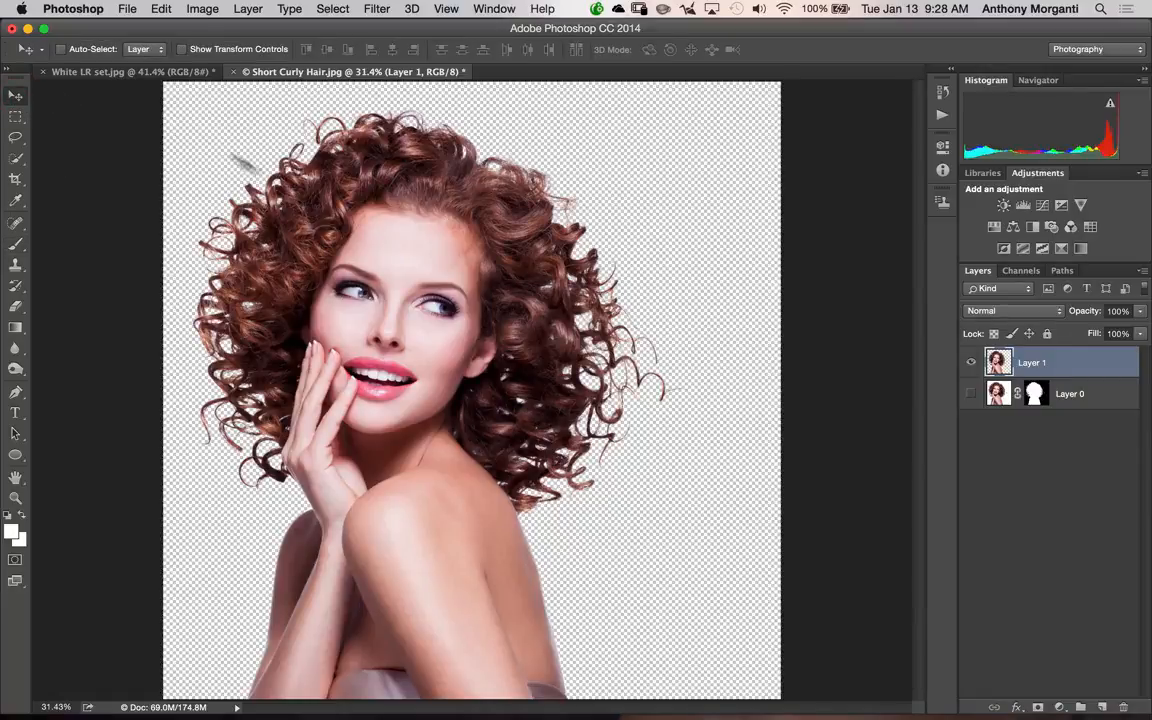
drag(417, 247, 537, 334)
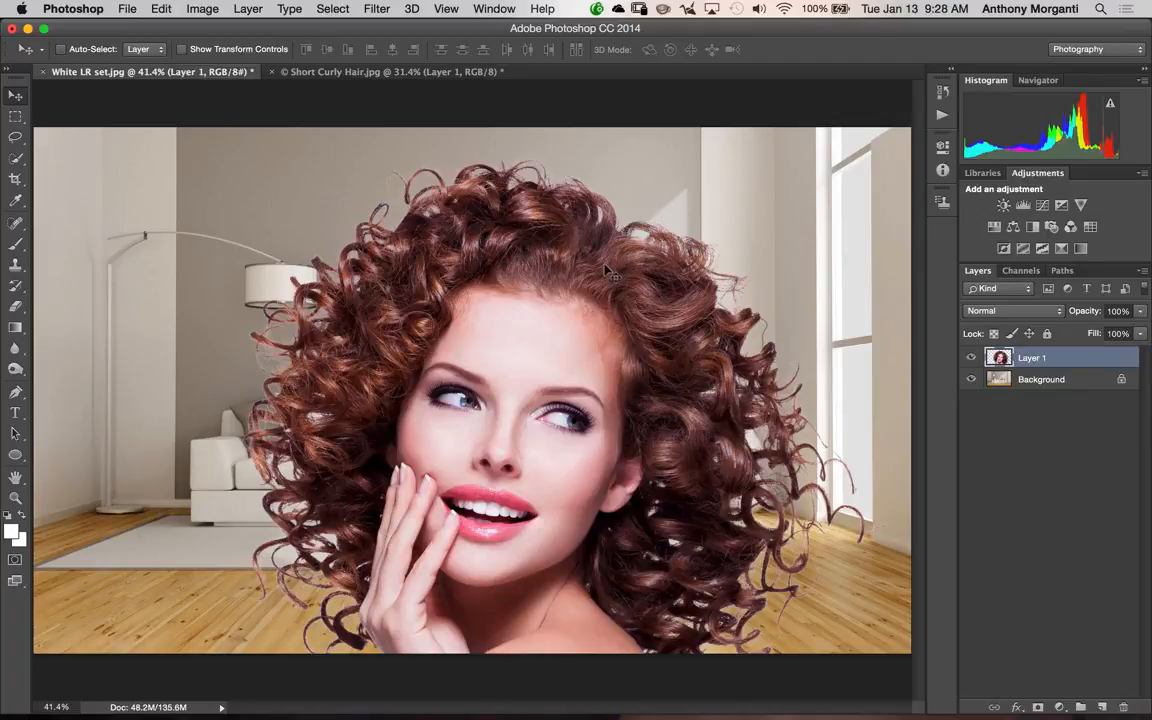
Step: Scale the woman proportionally to about 63.6% and place her right of centre with her body meeting the image's lower edge
key(super)
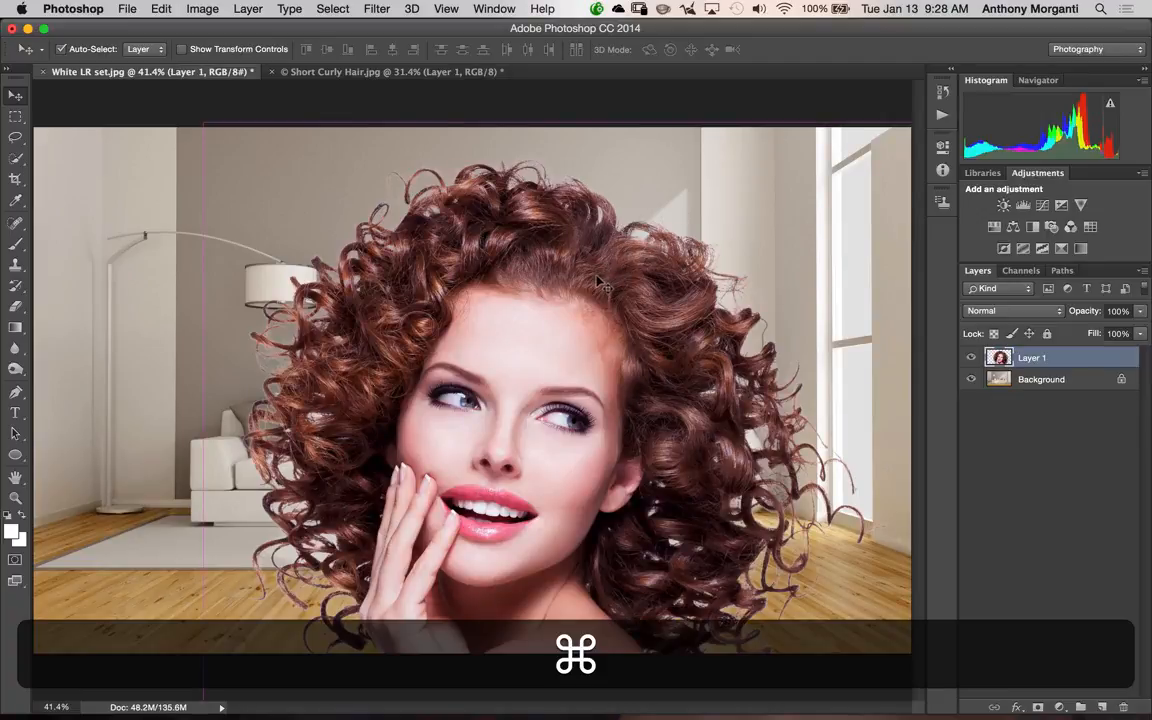
key(super+minus)
key(super+minus)
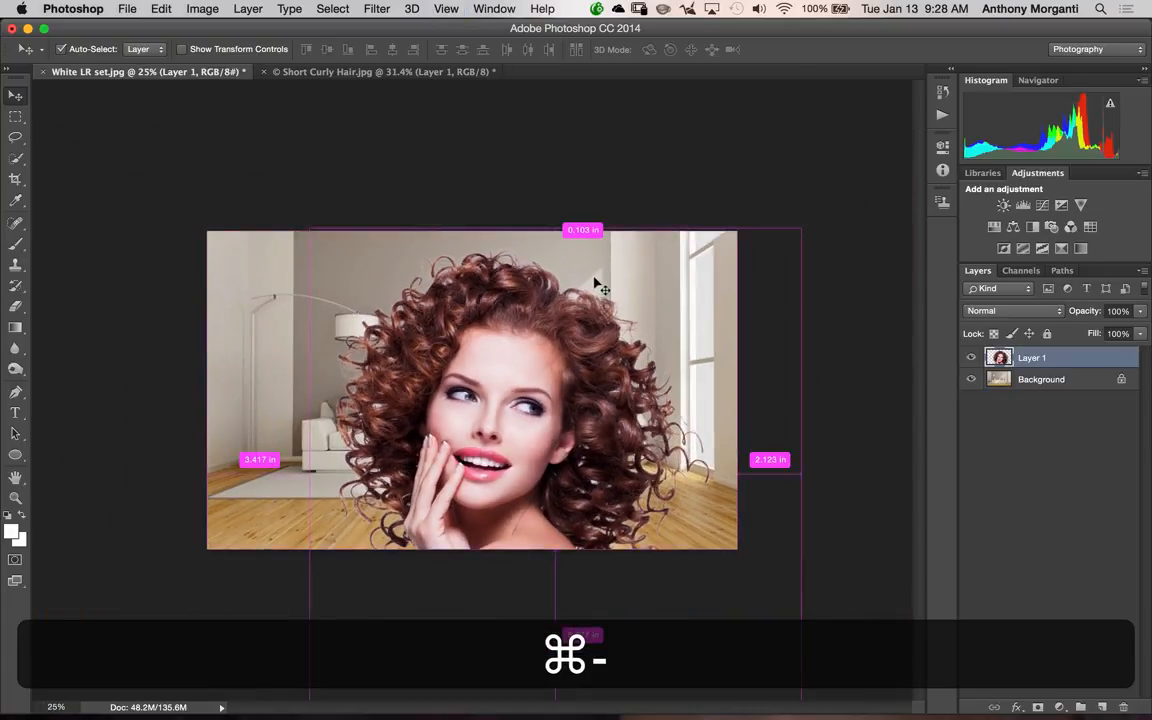
key(super+minus)
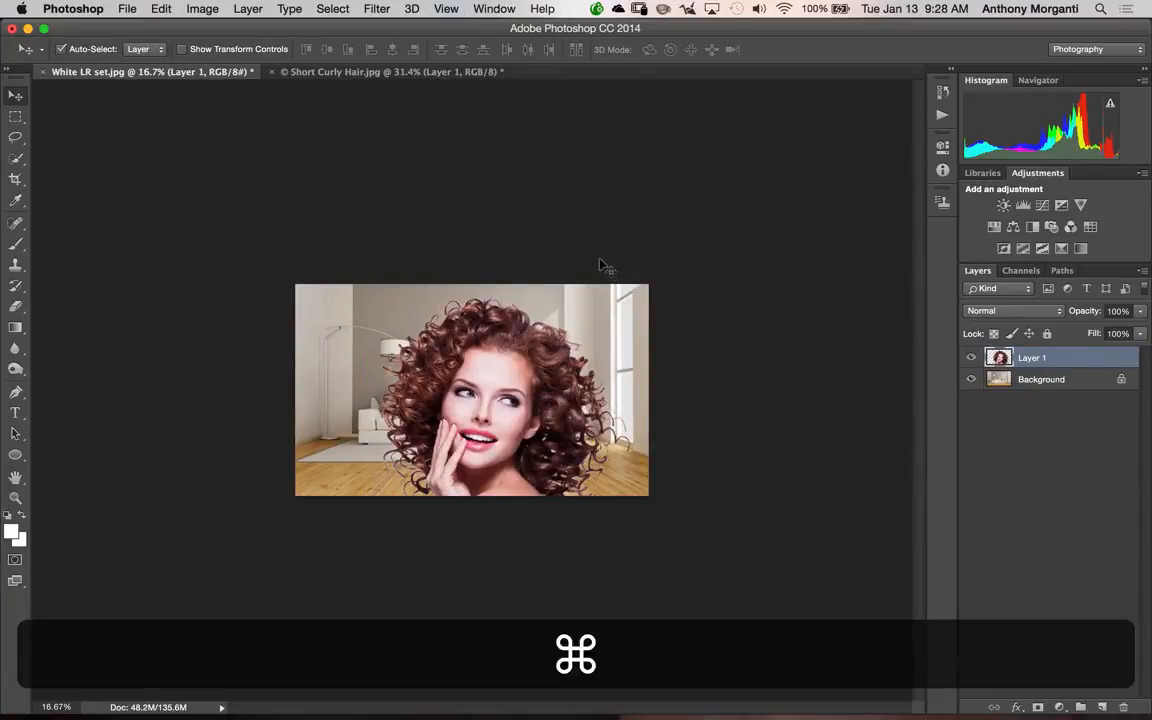
key(super+t)
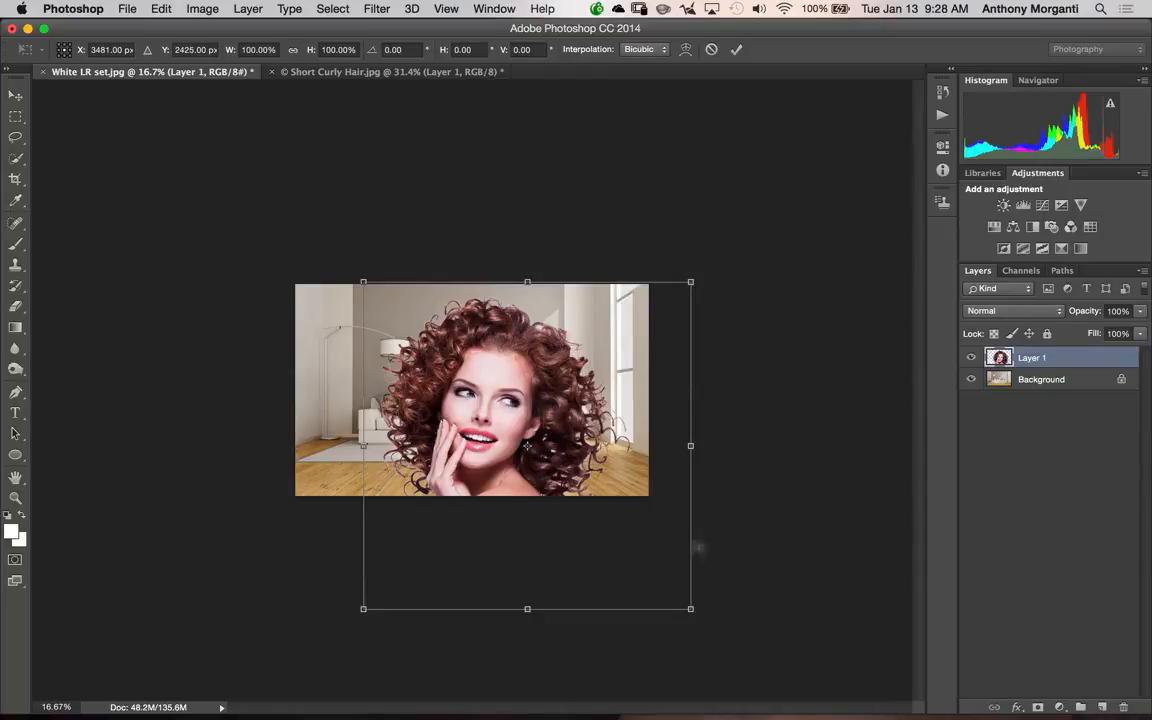
key(shift)
drag(686, 605, 561, 490)
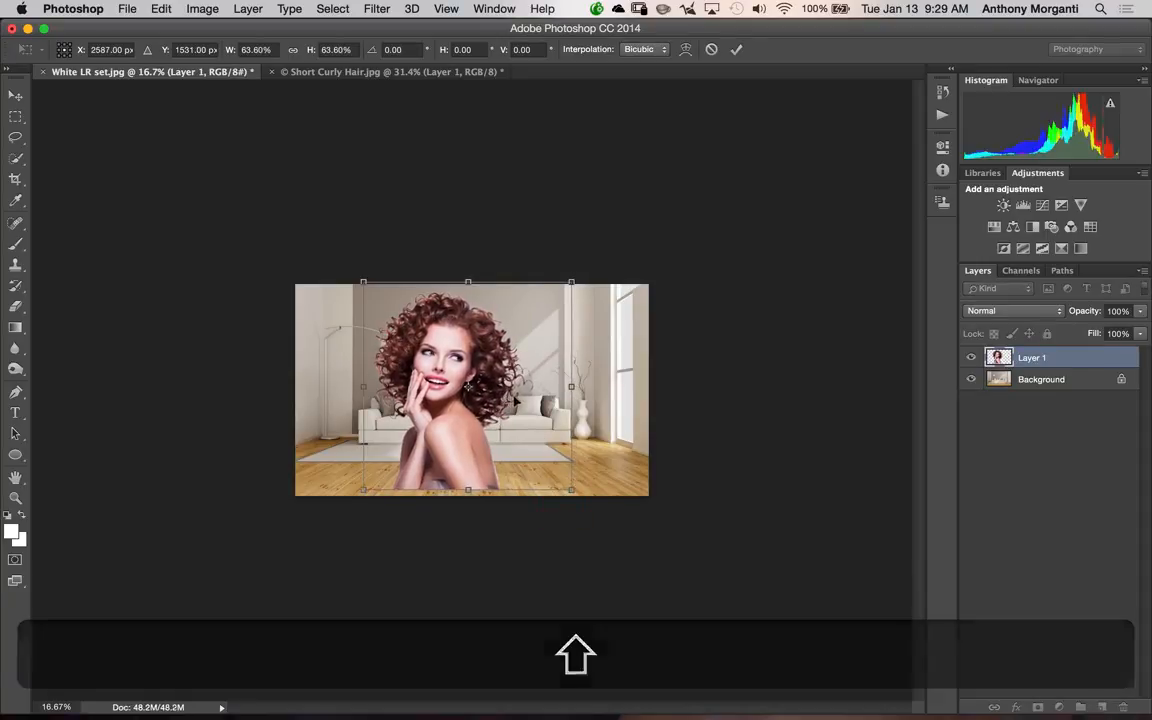
drag(513, 400, 560, 406)
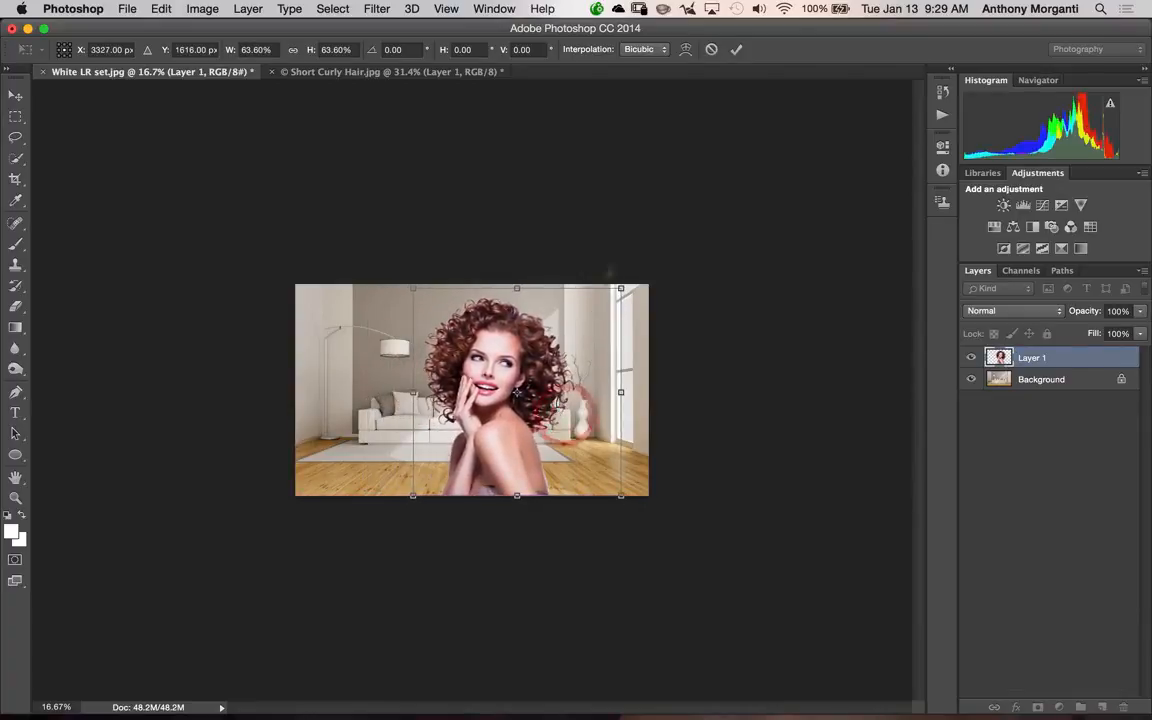
click(736, 51)
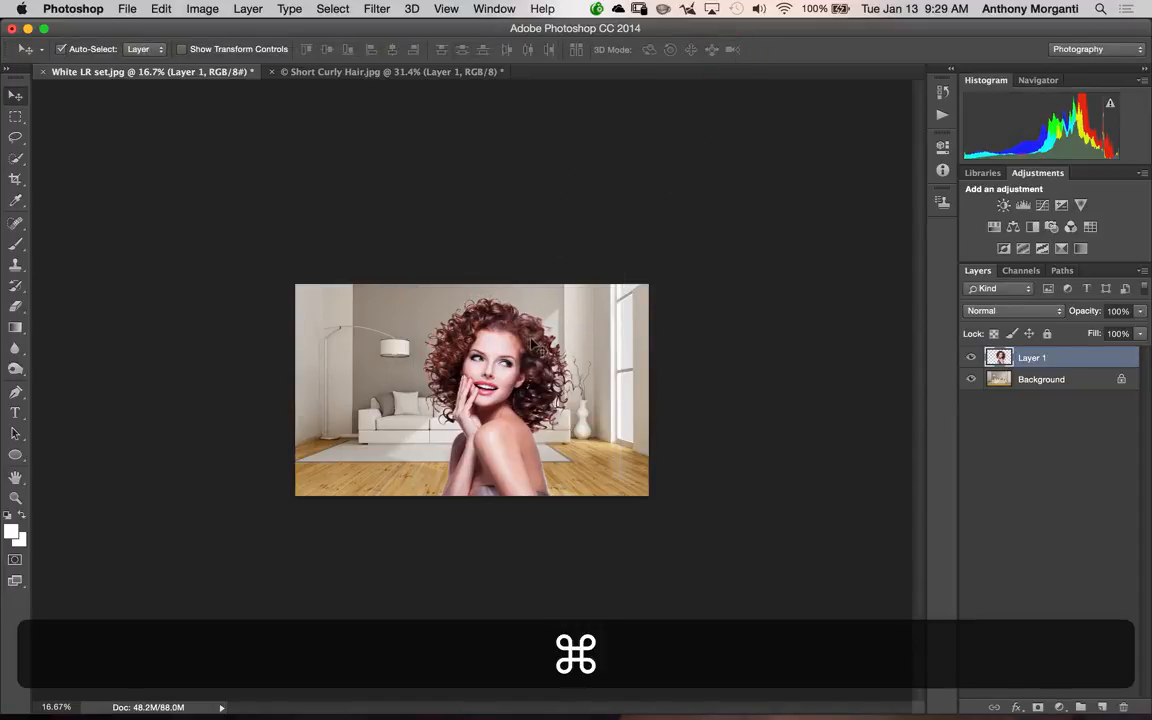
Step: Defringe the woman's layer with a width of 1 pixel
key(super+0)
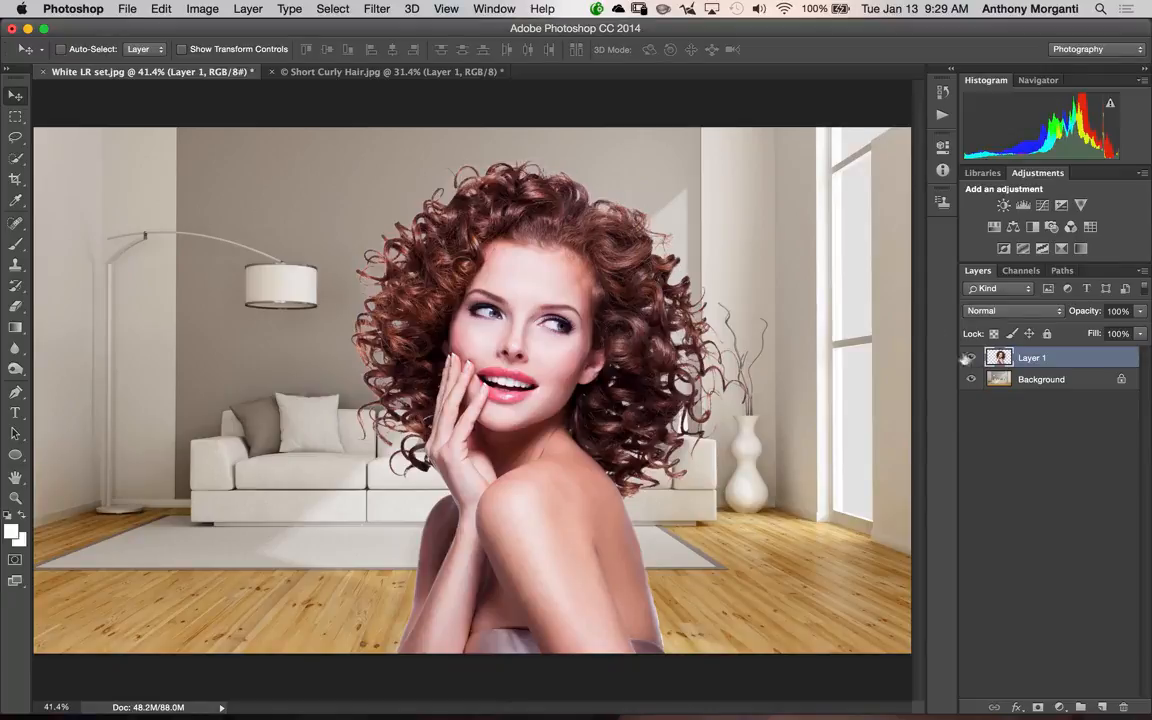
click(338, 9)
mouse_move(248, 10)
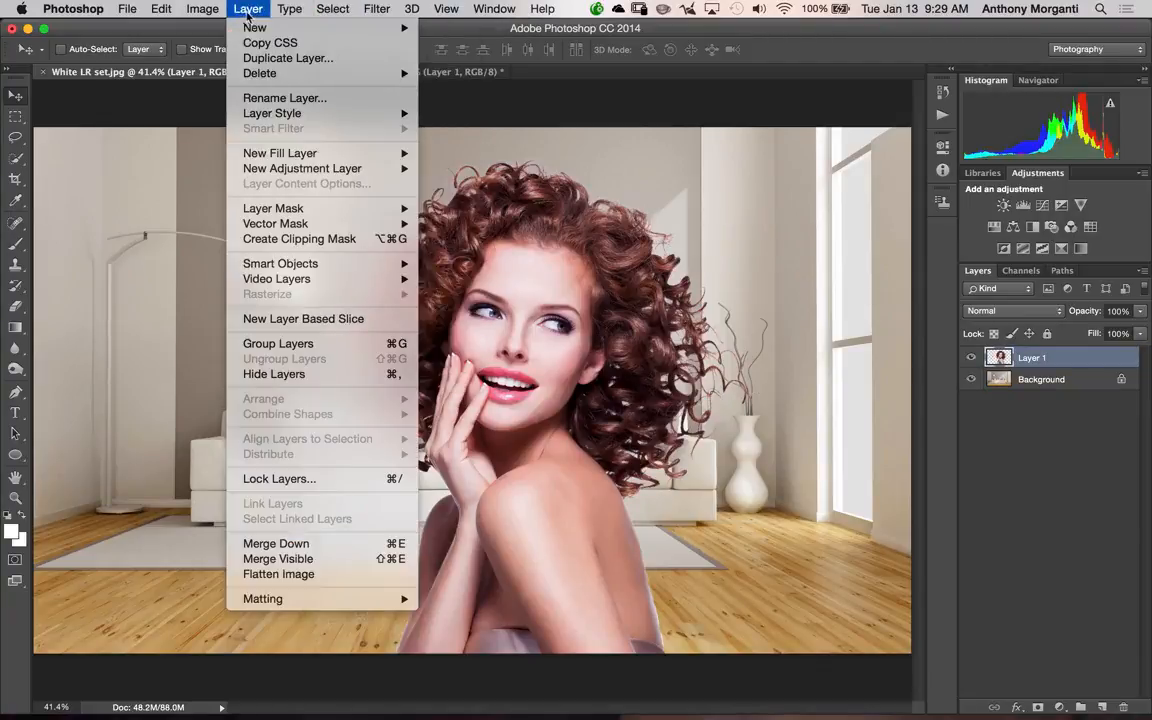
mouse_move(389, 604)
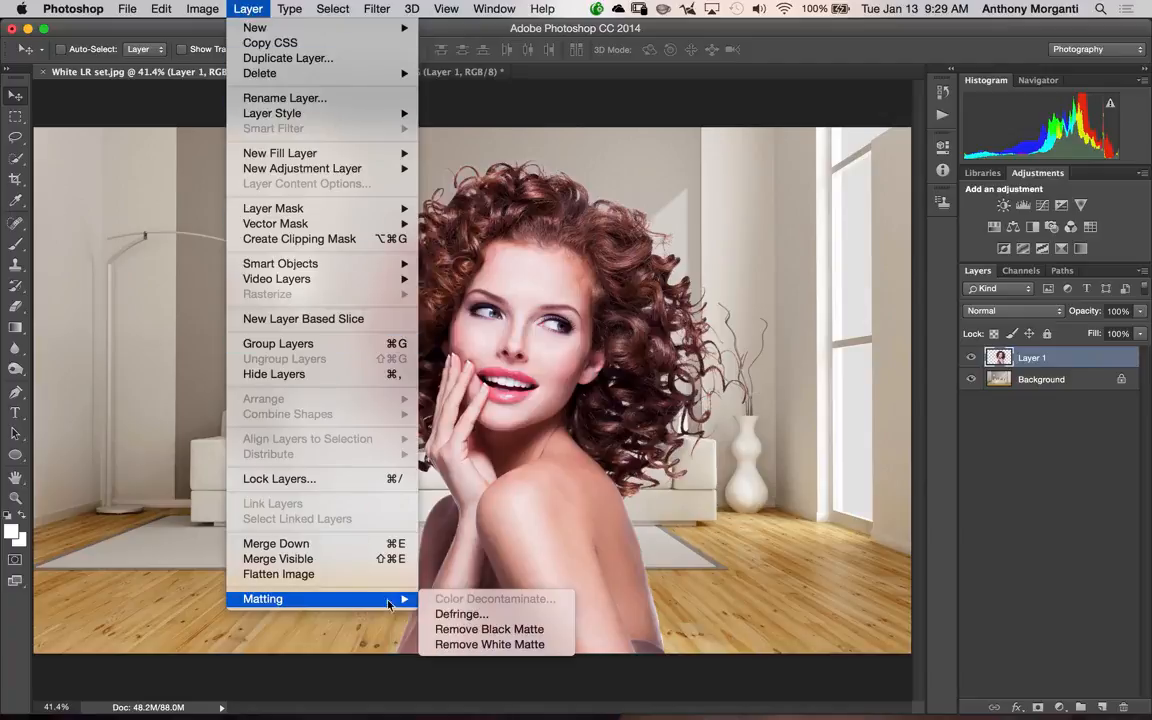
click(452, 614)
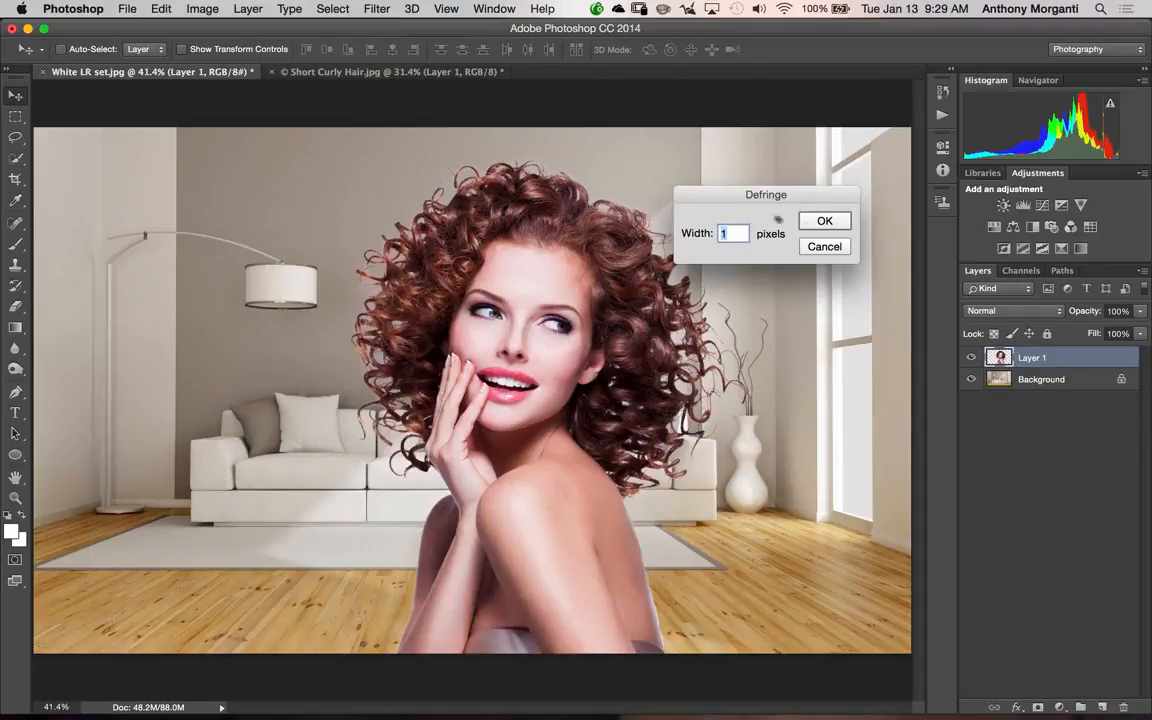
click(824, 222)
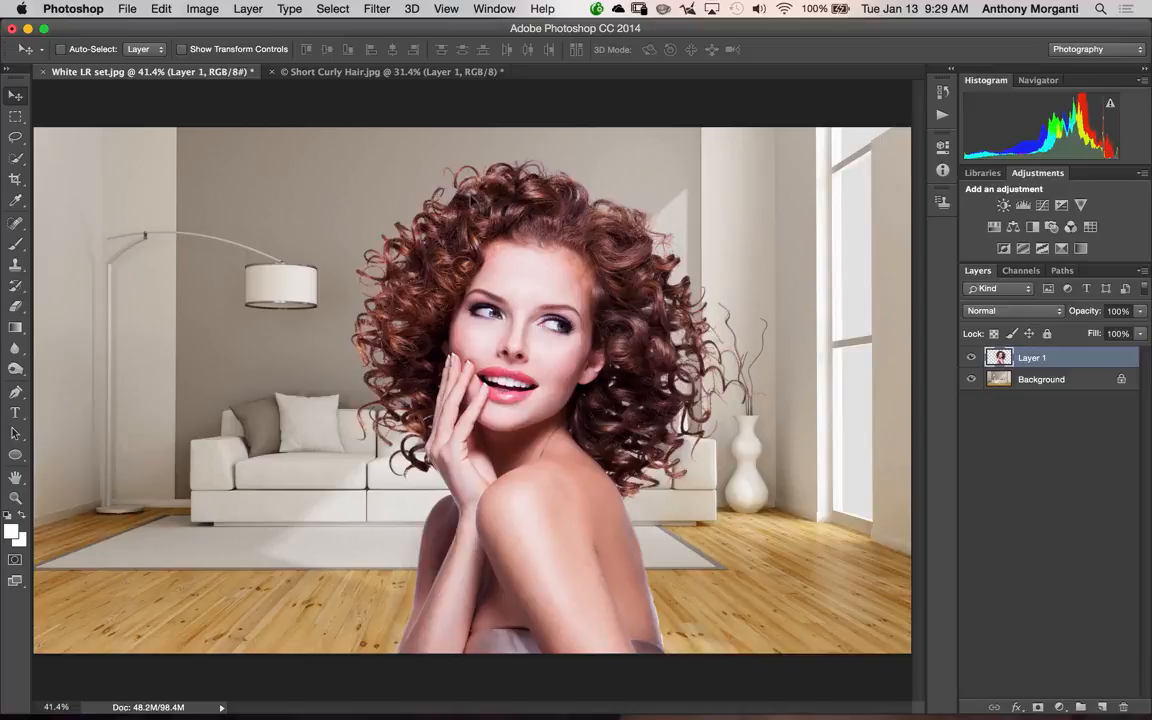
Step: Try the woman further left in the room, and reposition her right of centre against the image's lower edge
drag(549, 371, 482, 323)
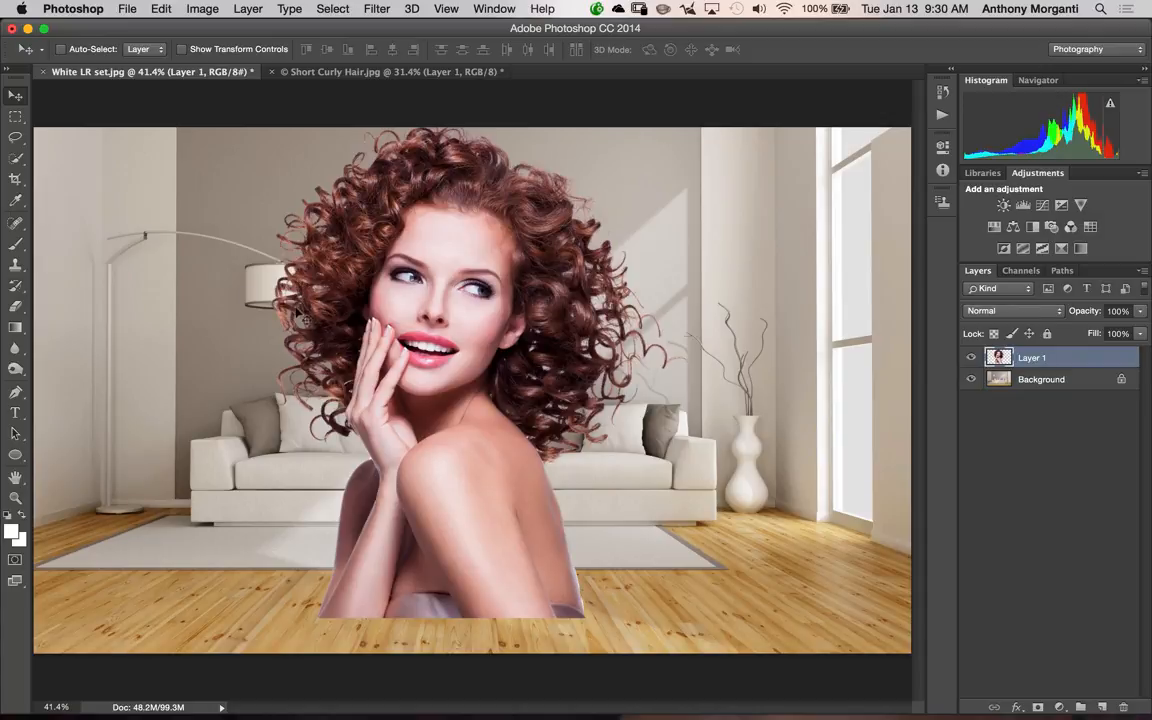
drag(398, 215, 555, 280)
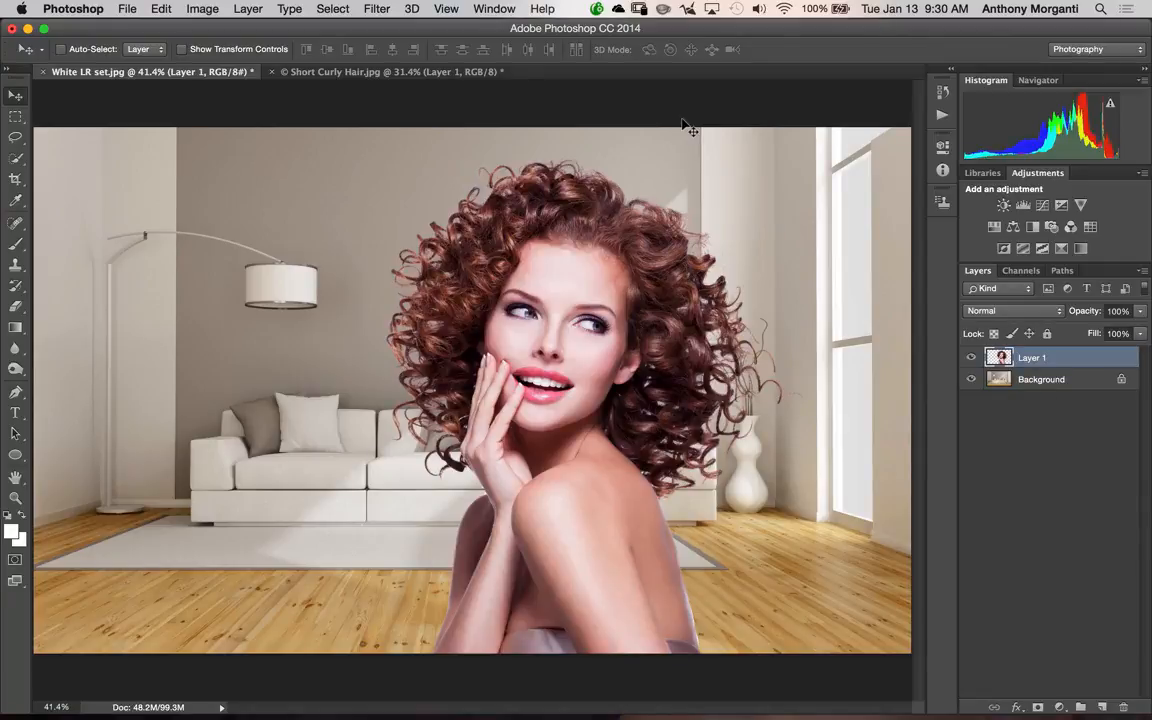
click(332, 9)
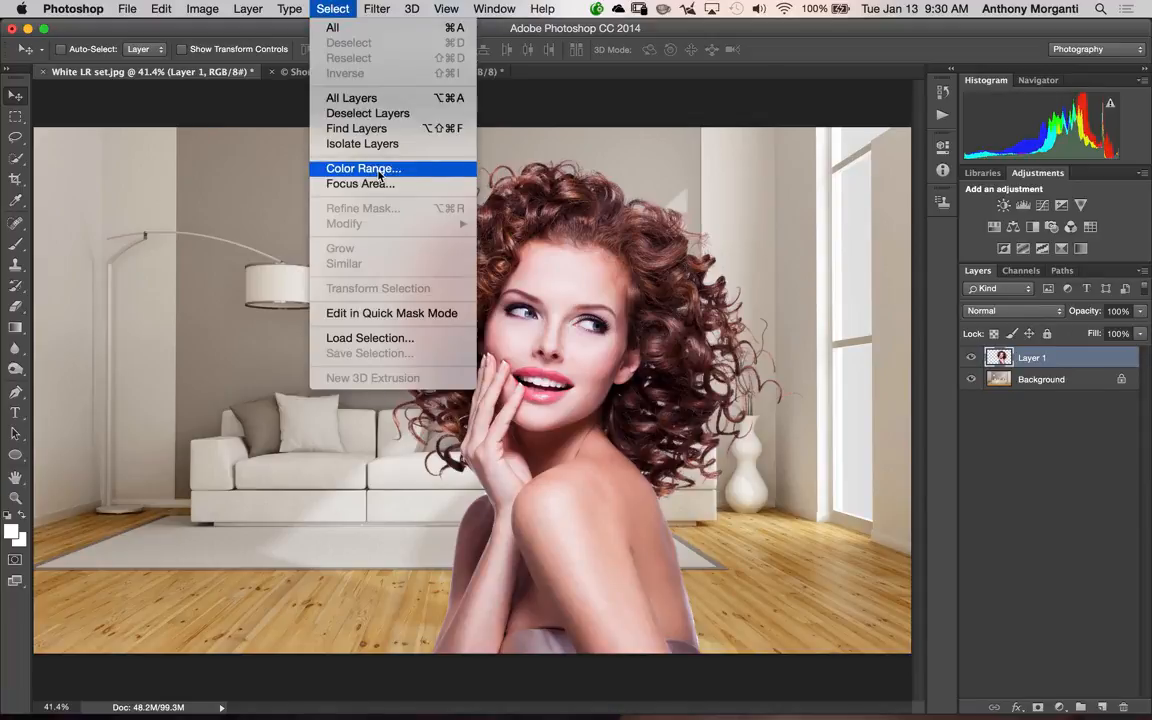
click(336, 9)
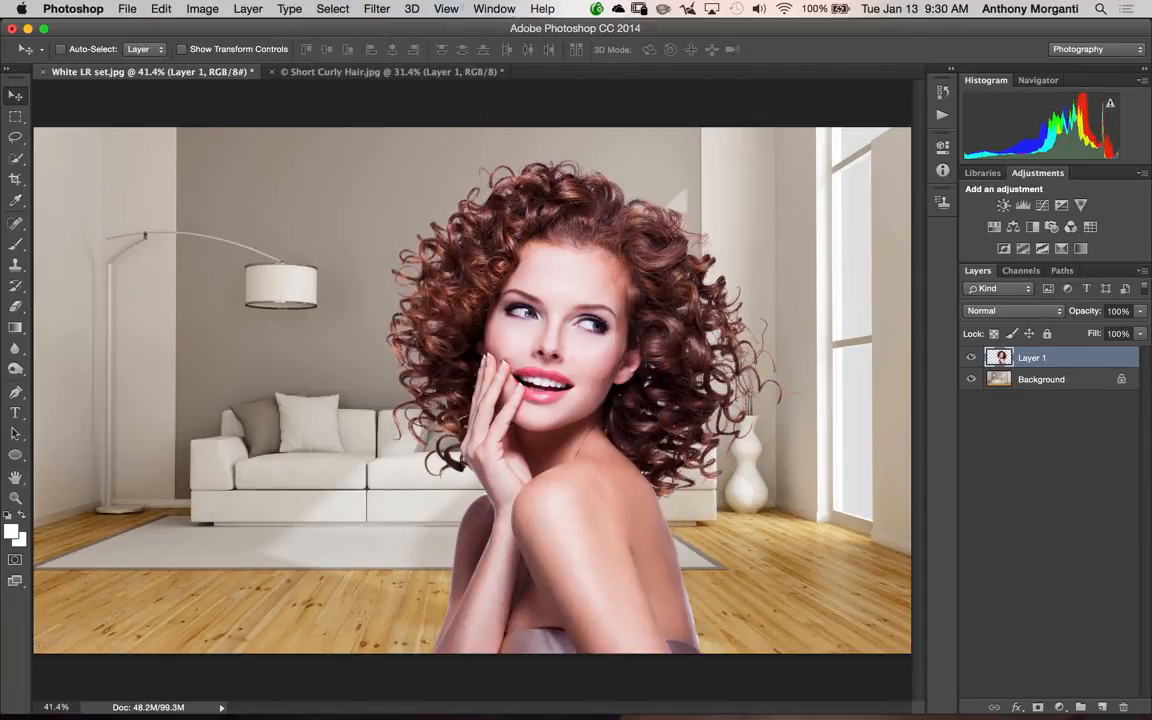